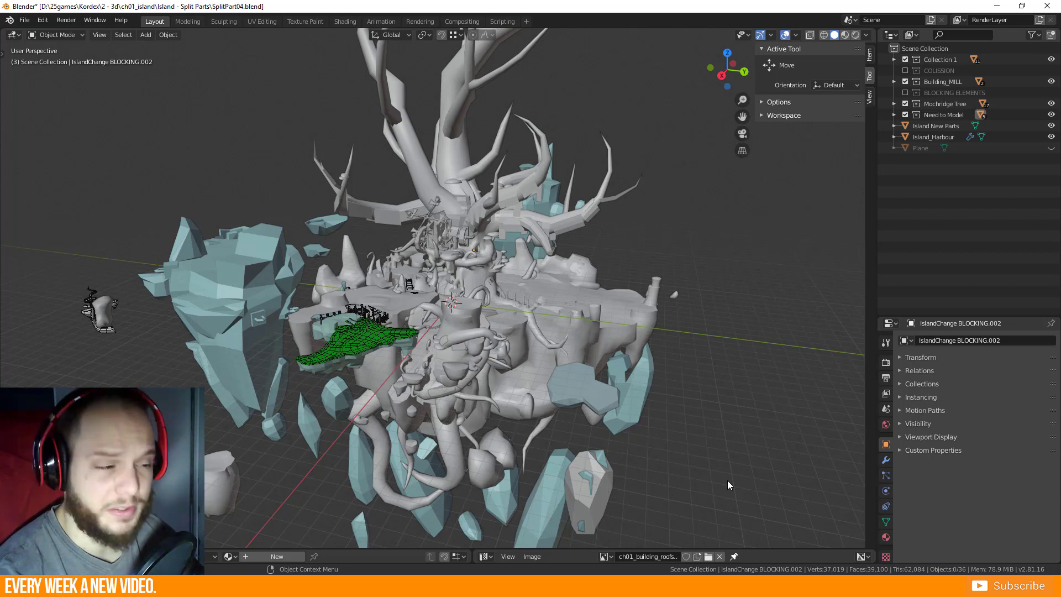
# Examine the green harbour mesh and the surrounding blocked-out parts of the floating island.
pyautogui.moveTo(727, 484); pyautogui.dragTo(268, 393, button='middle')
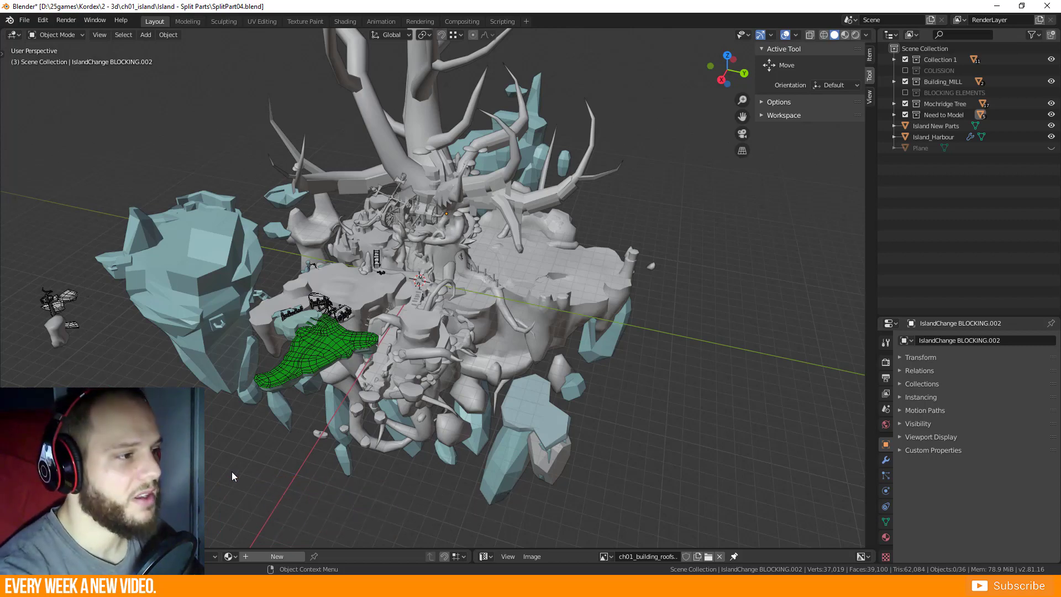
pyautogui.scroll(5, 326, 420)
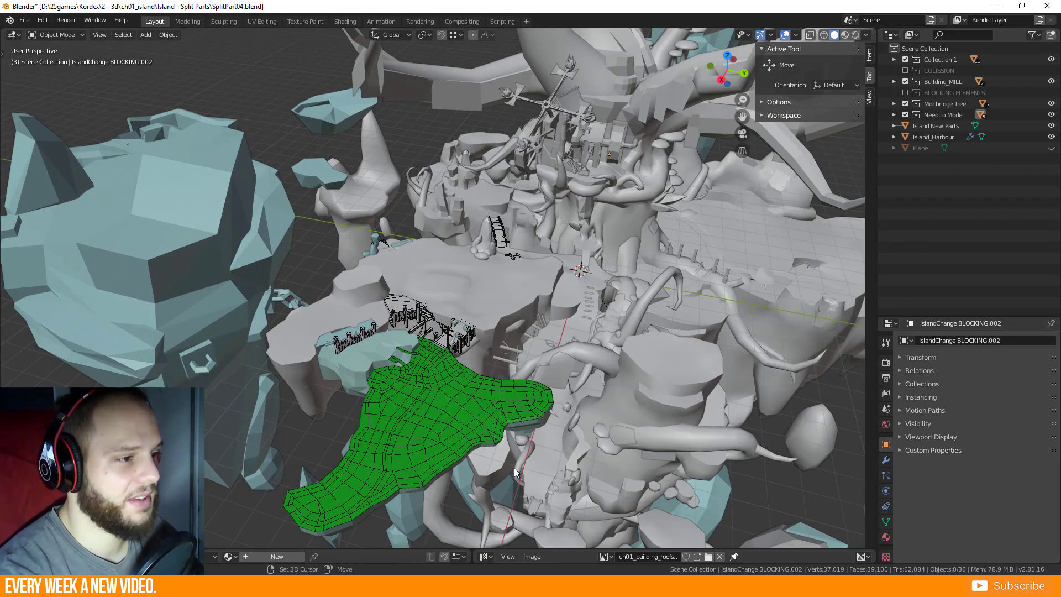
pyautogui.moveTo(514, 467); pyautogui.dragTo(348, 315, button='middle')
pyautogui.click(354, 329)
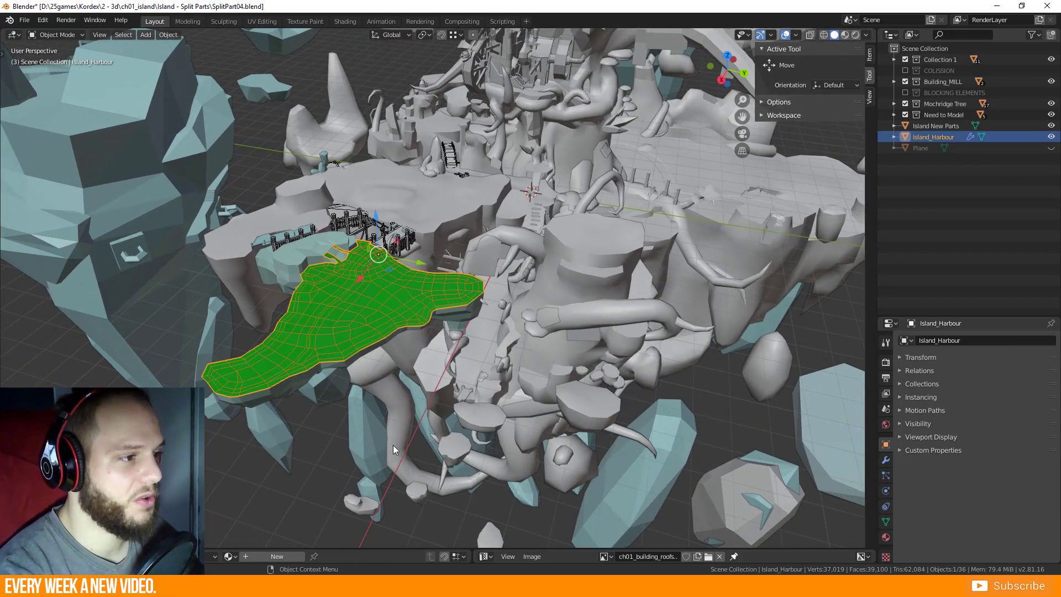
pyautogui.keyDown('shift'); pyautogui.moveTo(622, 445); pyautogui.dragTo(563, 439, button='middle'); pyautogui.keyUp('shift')
pyautogui.scroll(2, 327, 403)
pyautogui.moveTo(379, 408); pyautogui.dragTo(464, 422, button='middle')
pyautogui.scroll(3, 462, 433)
pyautogui.scroll(1, 464, 423)
# Isolate the flat, two-lobed blue blocking rock in Local View, frame it and clear the selection.
pyautogui.click(790, 283)
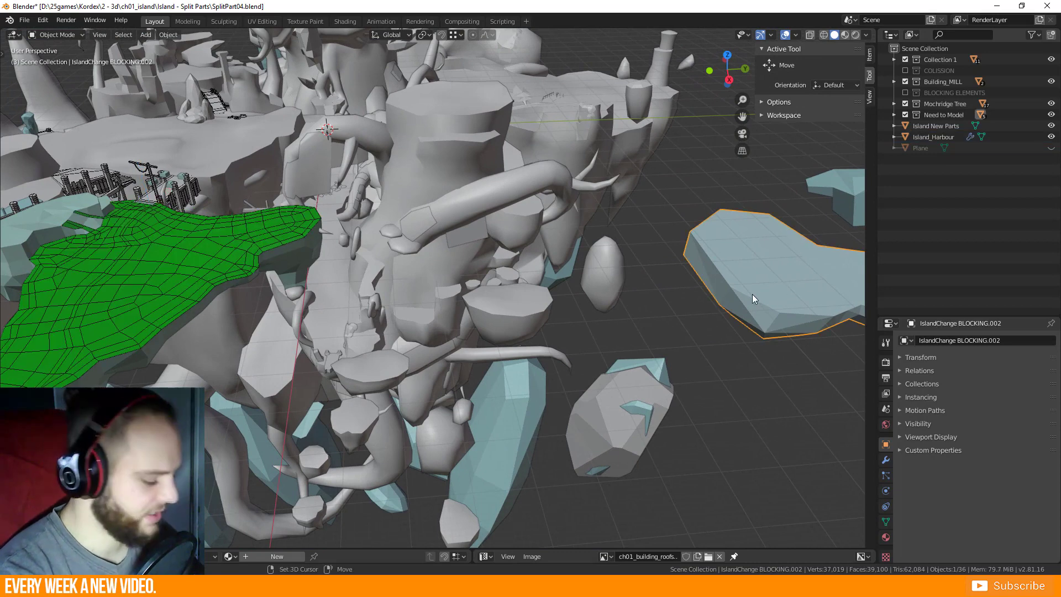
pyautogui.press('KP_Divide')
pyautogui.press('KP_Decimal')
pyautogui.moveTo(489, 350); pyautogui.dragTo(392, 360, button='middle')
pyautogui.moveTo(544, 353); pyautogui.dragTo(574, 369, button='middle')
pyautogui.click(323, 319)
pyautogui.moveTo(324, 318); pyautogui.dragTo(304, 336, button='middle')
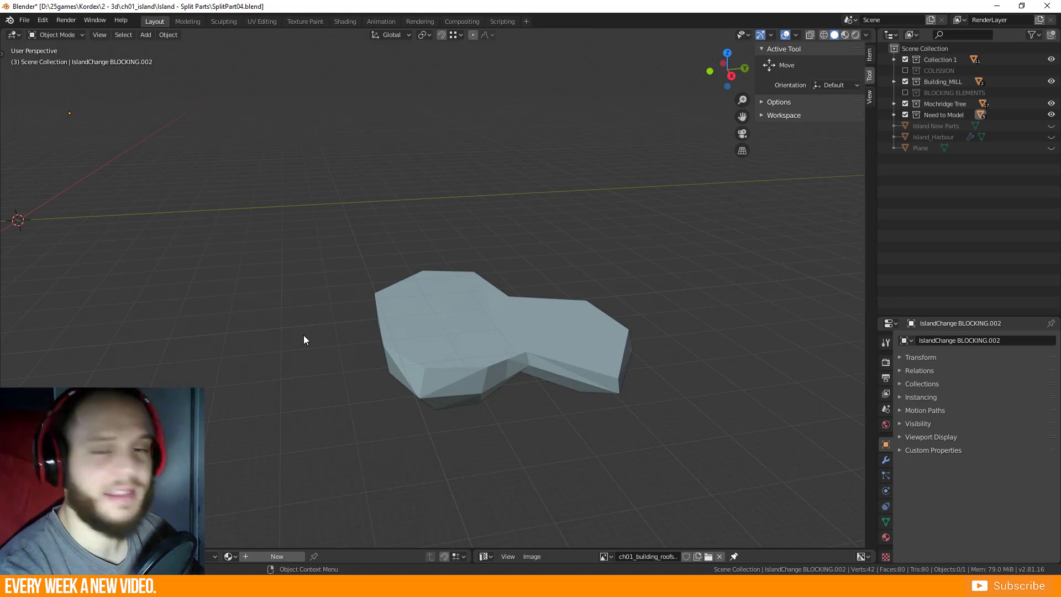
pyautogui.moveTo(391, 350); pyautogui.dragTo(377, 353, button='middle')
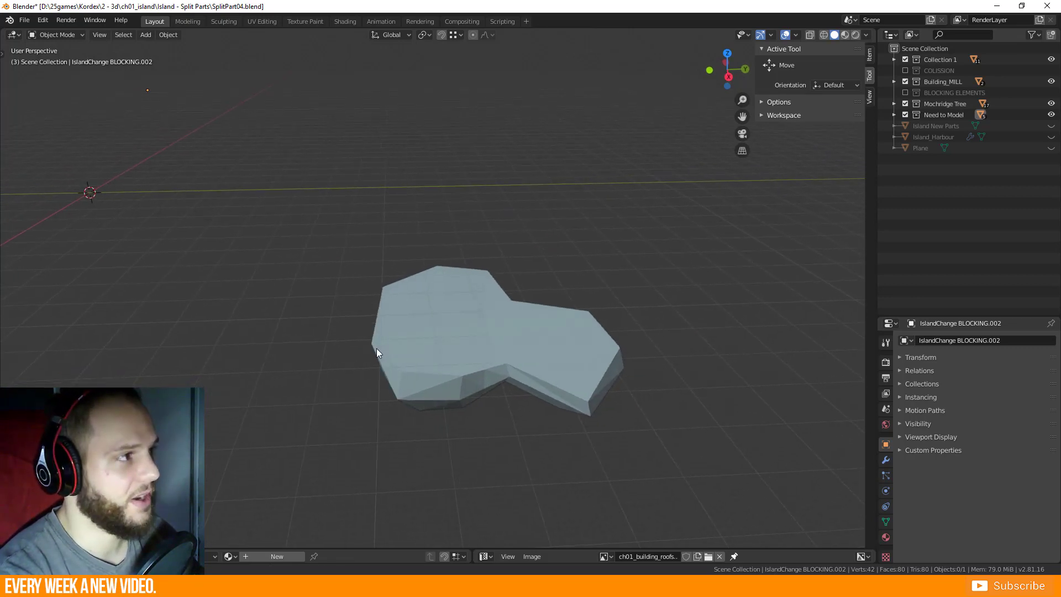
# Add a mesh plane and move it along the global Y and X axes close to the isolated rock.
pyautogui.hotkey('shift', 'a')
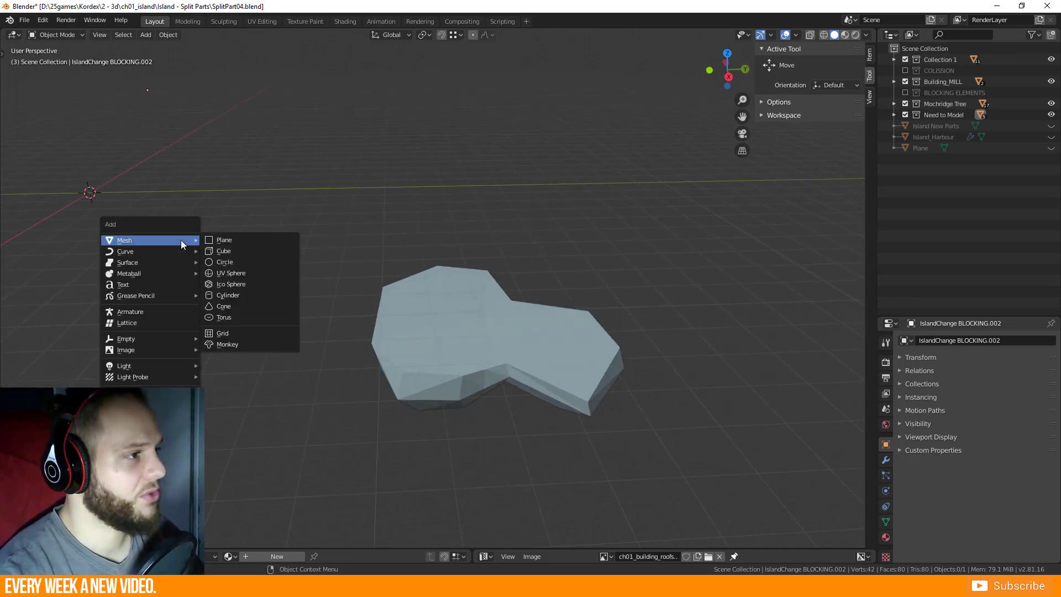
pyautogui.click(233, 240)
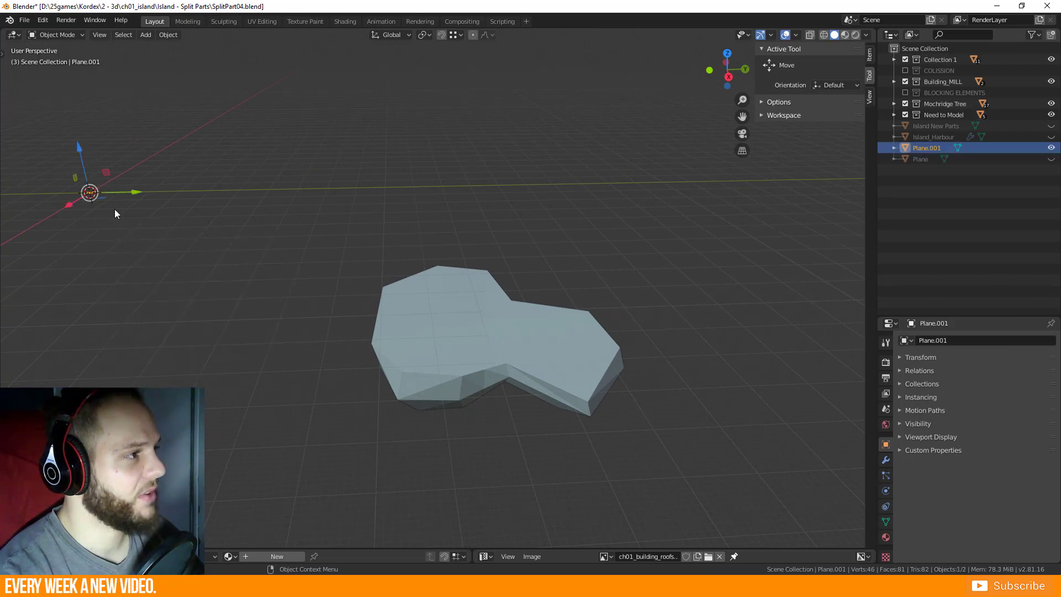
pyautogui.press('g')
pyautogui.press('y')
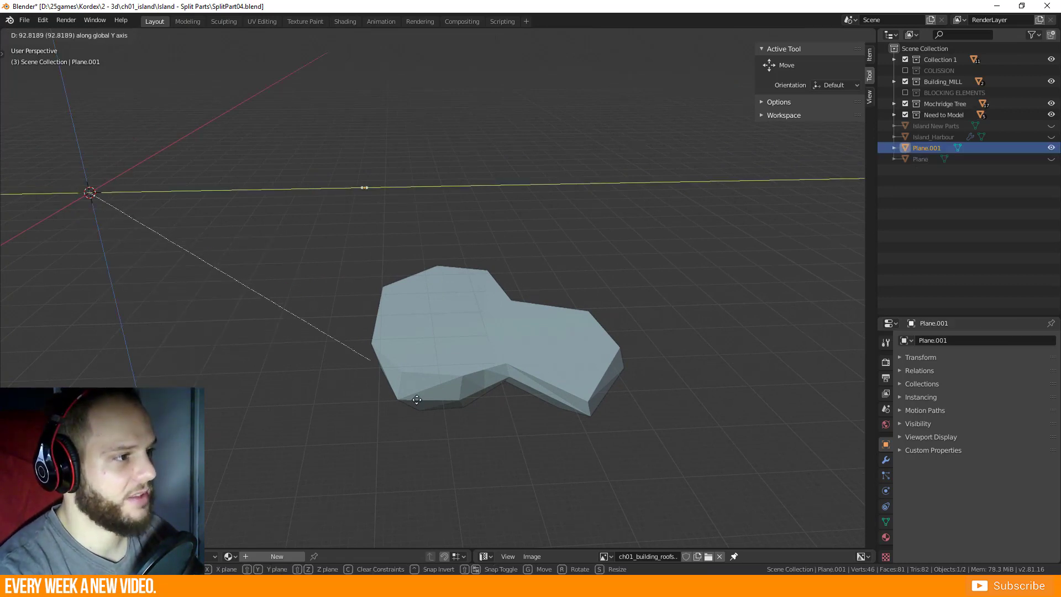
pyautogui.press('x')
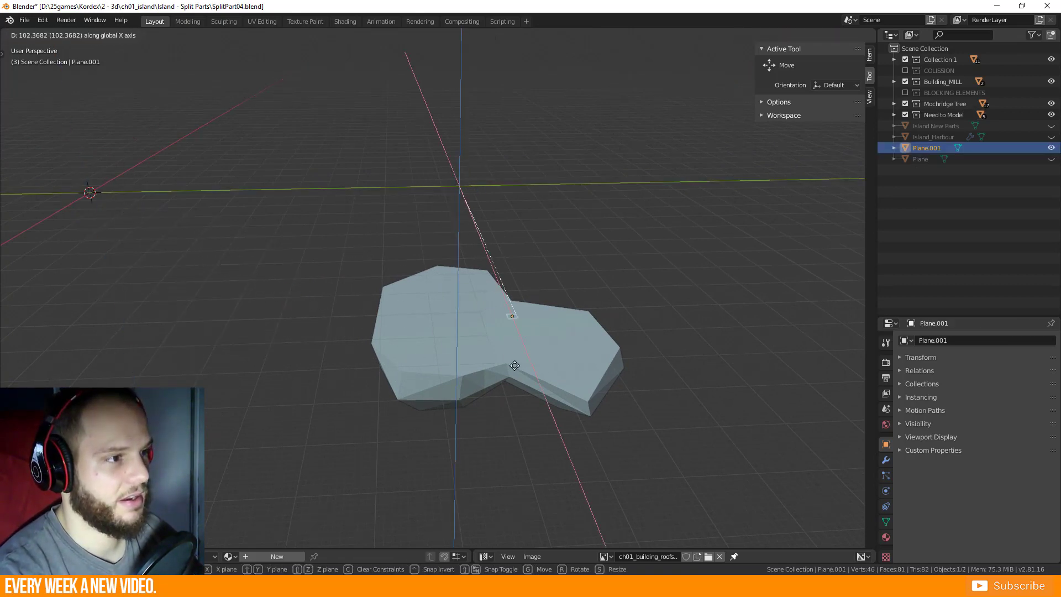
pyautogui.click(584, 474)
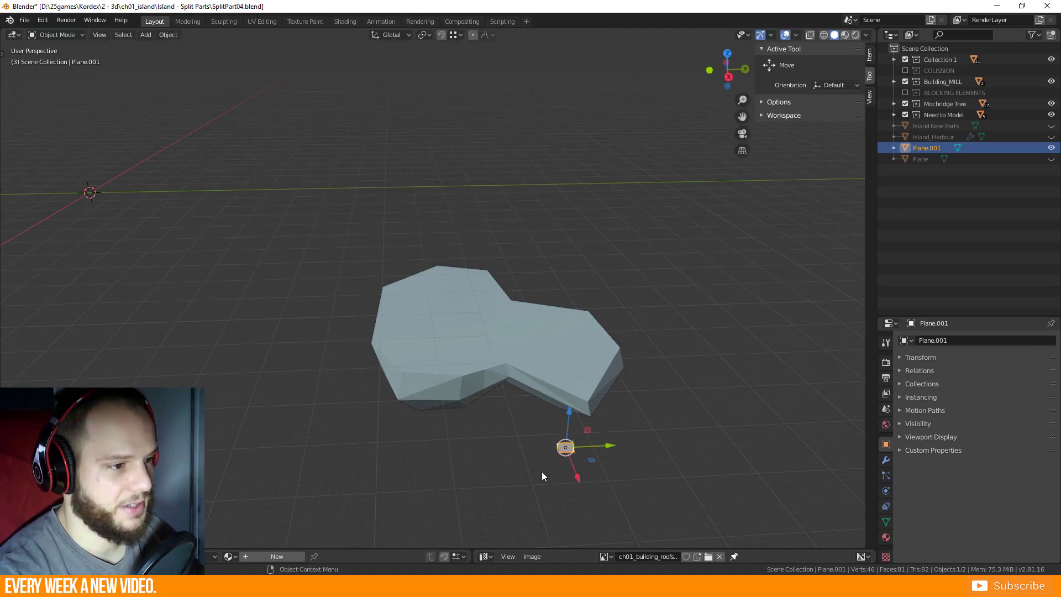
# Raise the plane along Z to the height of the rock's top and shift it along Y.
pyautogui.press('g')
pyautogui.press('z')
pyautogui.click(638, 316)
pyautogui.press('g')
pyautogui.press('y')
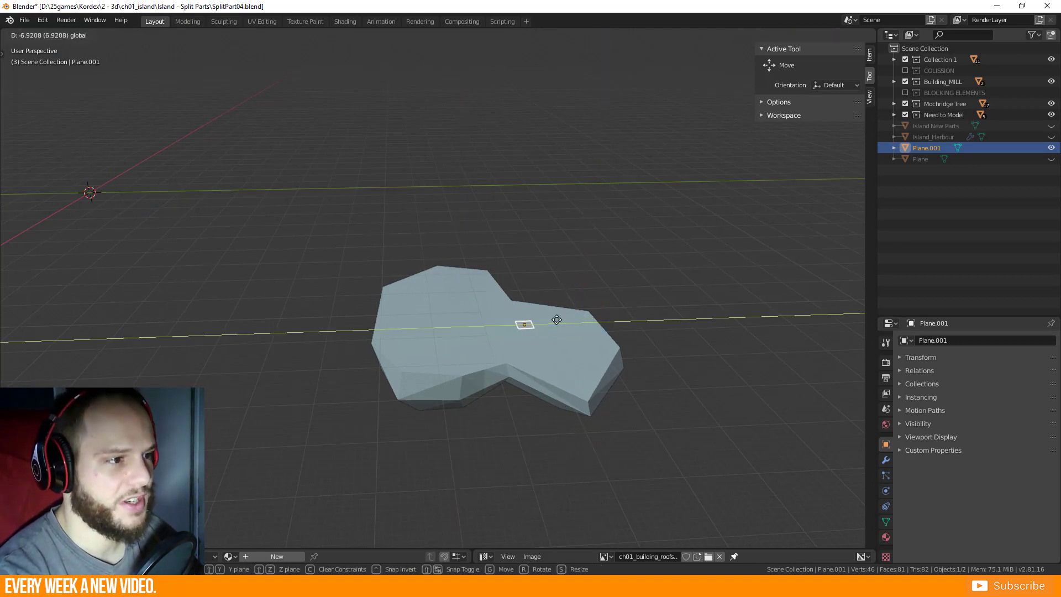
pyautogui.click(493, 328)
# Move the plane freely over the rock's larger lobe and lower it along Z to the top surface.
pyautogui.moveTo(456, 337); pyautogui.dragTo(780, 348, button='middle')
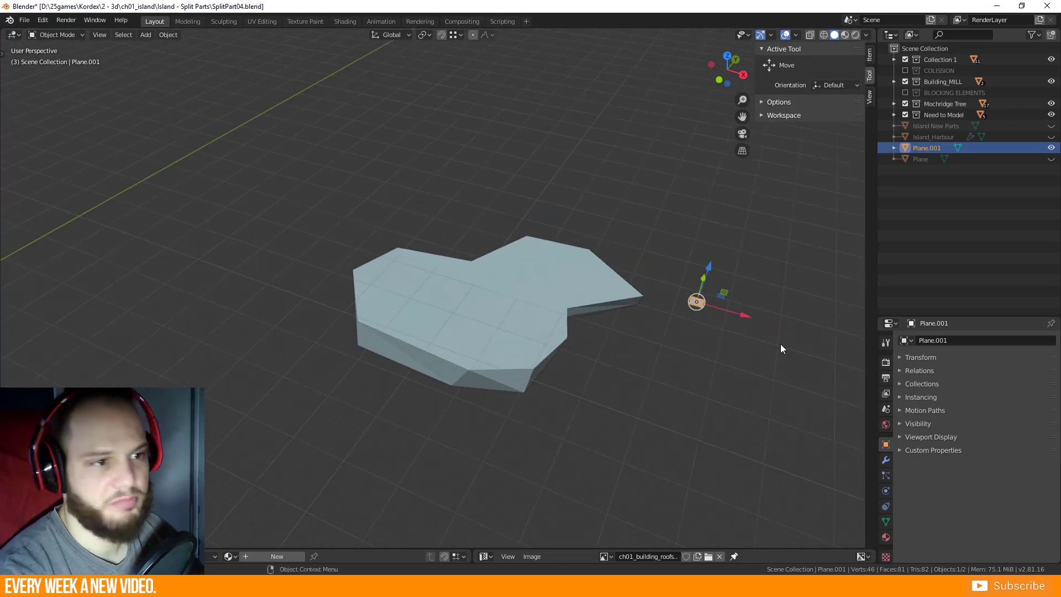
pyautogui.press('g')
pyautogui.click(500, 223)
pyautogui.press('g')
pyautogui.click(461, 332)
pyautogui.moveTo(462, 332); pyautogui.dragTo(433, 247, button='middle')
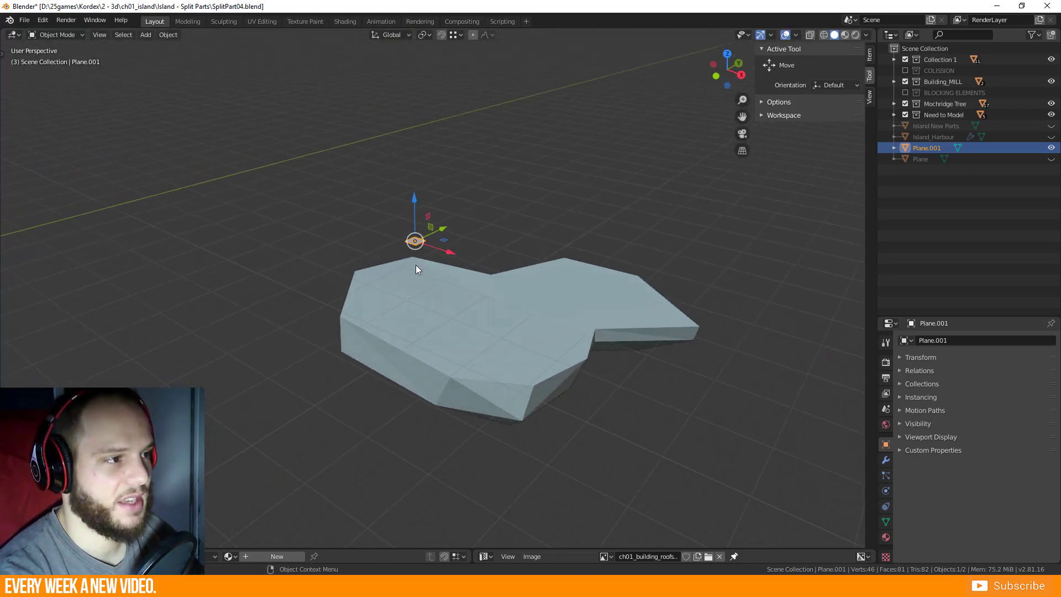
pyautogui.moveTo(415, 200); pyautogui.dragTo(427, 293)
# Move the plane about 6.95 units so it sits near the long outer edge of the rock's top.
pyautogui.scroll(6, 410, 340)
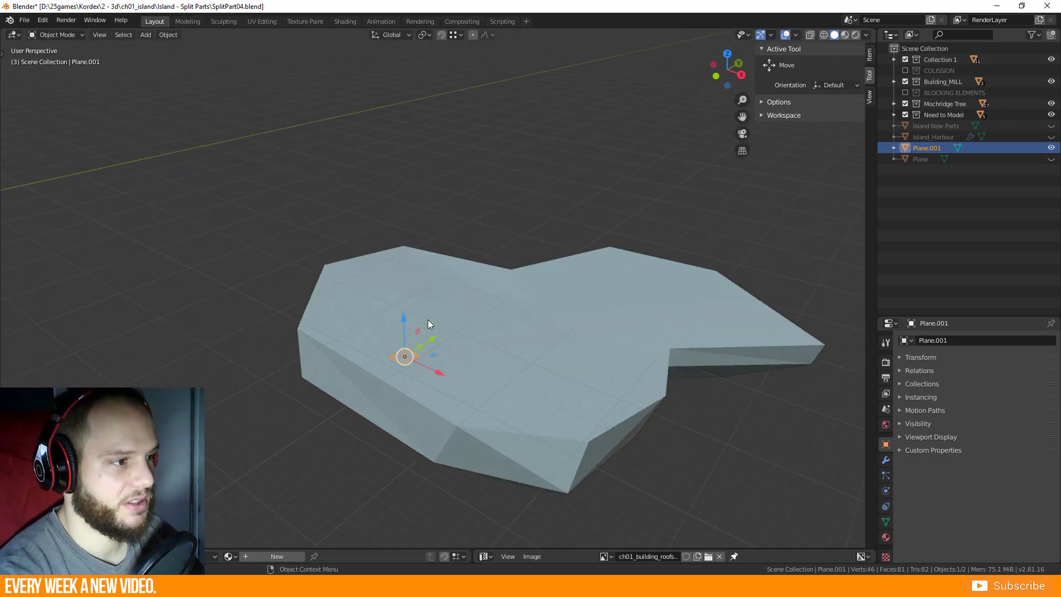
pyautogui.moveTo(376, 389); pyautogui.dragTo(334, 260, button='middle')
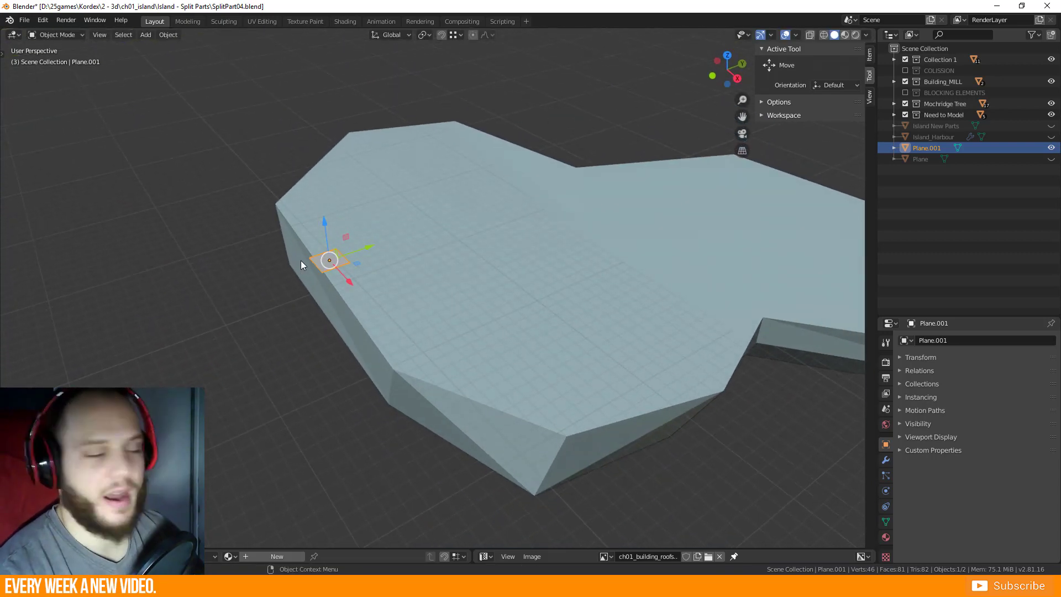
pyautogui.press('g')
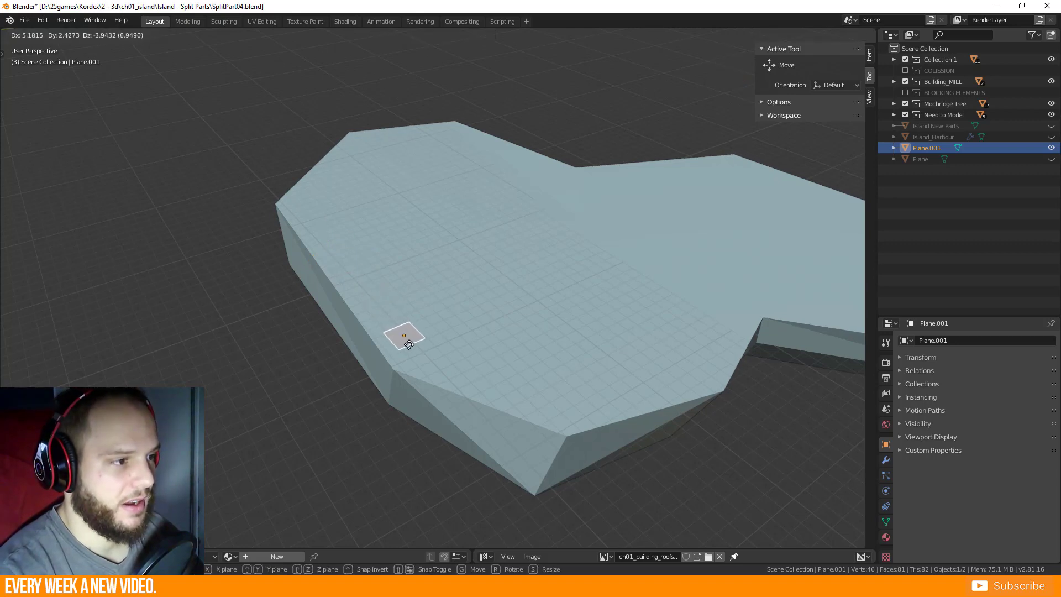
pyautogui.click(409, 343)
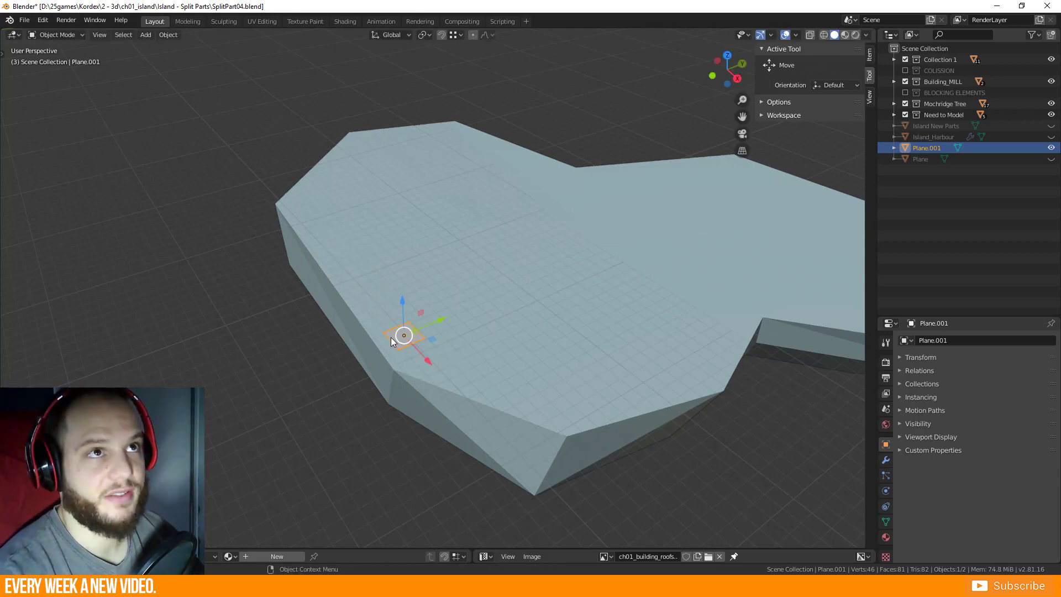
# Inspect the blocking rock's face layout in Edit Mode, then return to Object Mode.
pyautogui.keyDown('ctrl'); pyautogui.scroll(-5, 552, 348); pyautogui.keyUp('ctrl')
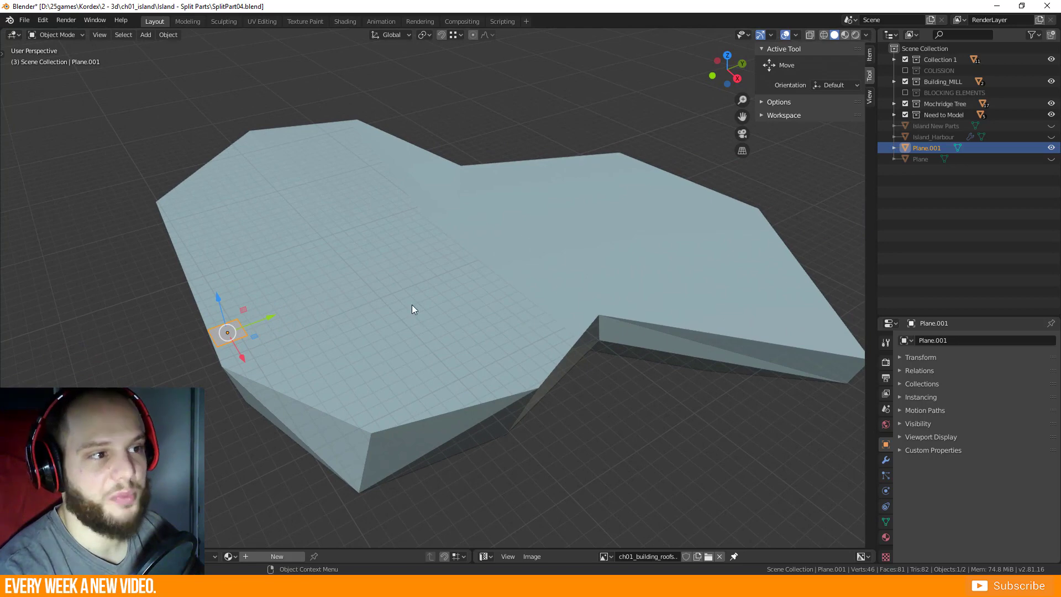
pyautogui.click(379, 228)
pyautogui.press('Tab')
pyautogui.moveTo(622, 273); pyautogui.dragTo(459, 307, button='middle')
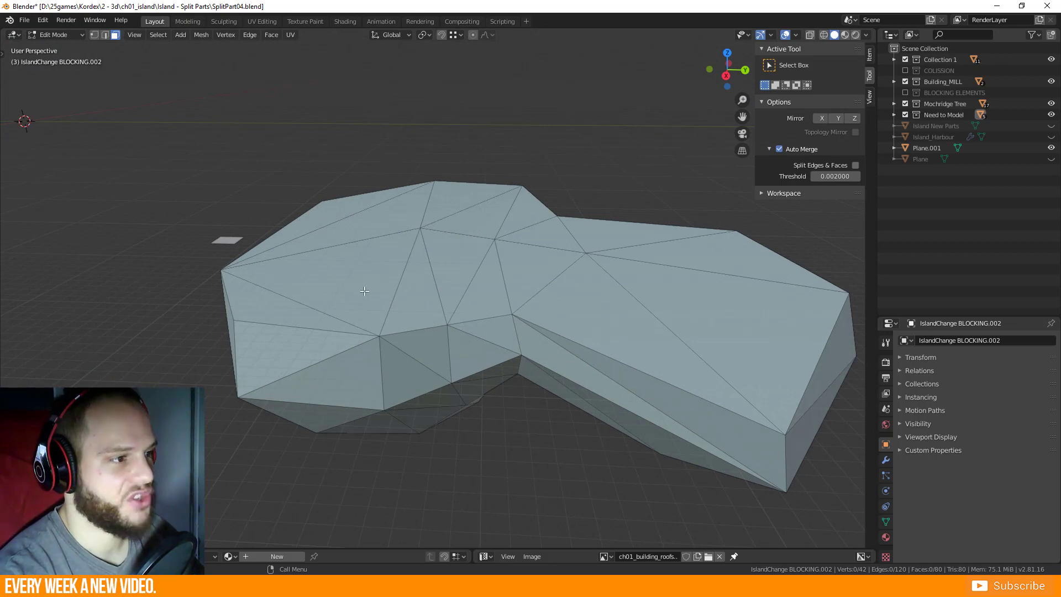
pyautogui.moveTo(362, 291); pyautogui.dragTo(403, 315, button='middle')
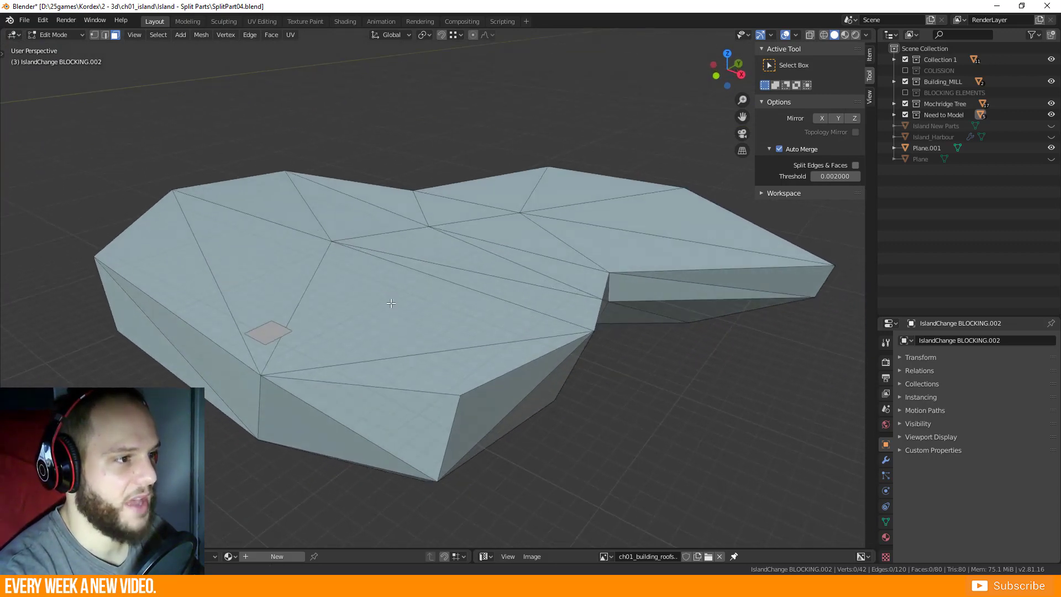
pyautogui.scroll(3, 416, 323)
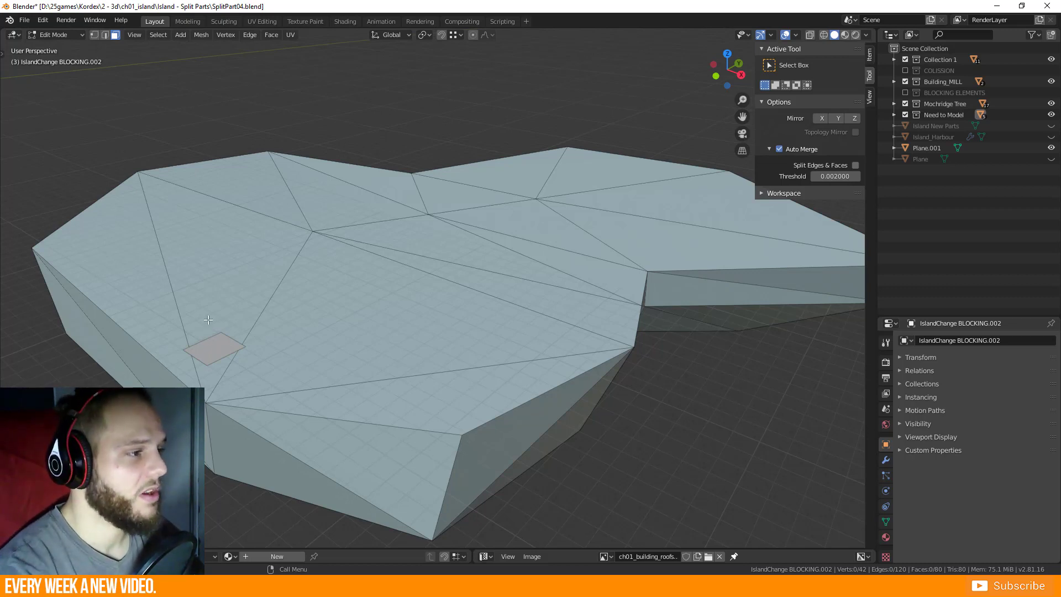
pyautogui.press('Tab')
# Select the small plane and move it closer to the corner of the rock's top edge.
pyautogui.click(217, 356)
pyautogui.press('g')
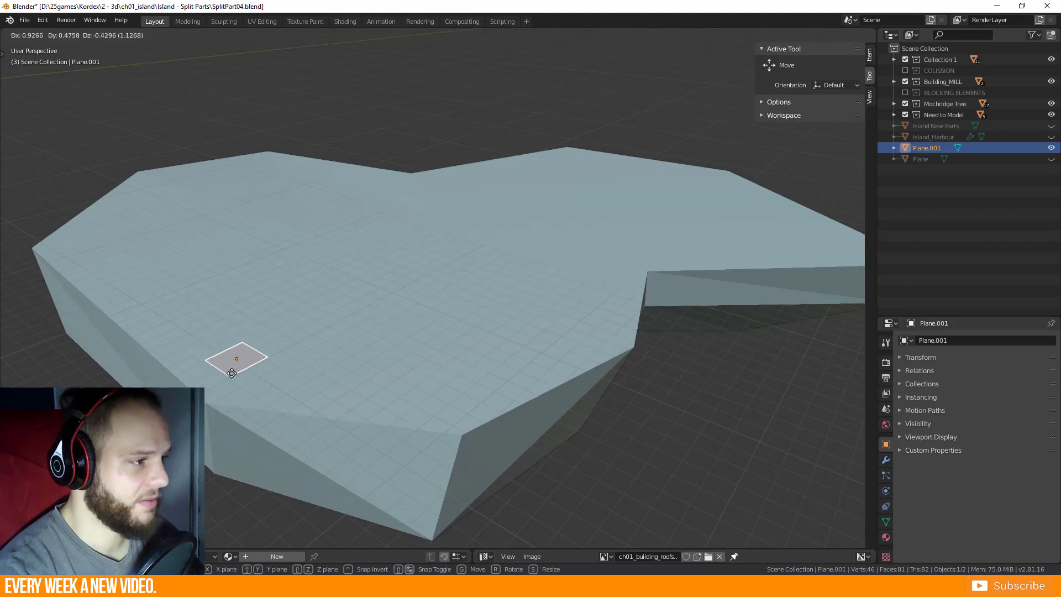
pyautogui.click(215, 388)
pyautogui.moveTo(214, 387); pyautogui.dragTo(455, 366, button='middle')
pyautogui.scroll(3, 407, 355)
pyautogui.moveTo(458, 305); pyautogui.dragTo(516, 355, button='middle')
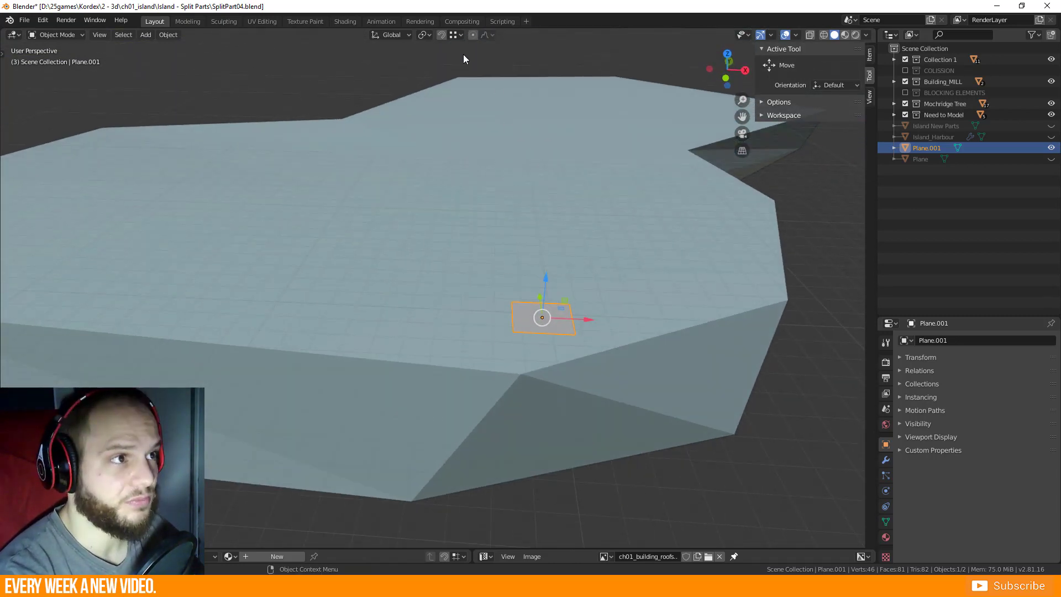
# Enable snapping to Face and move the plane across the rock's top surface beside the corner.
pyautogui.click(441, 35)
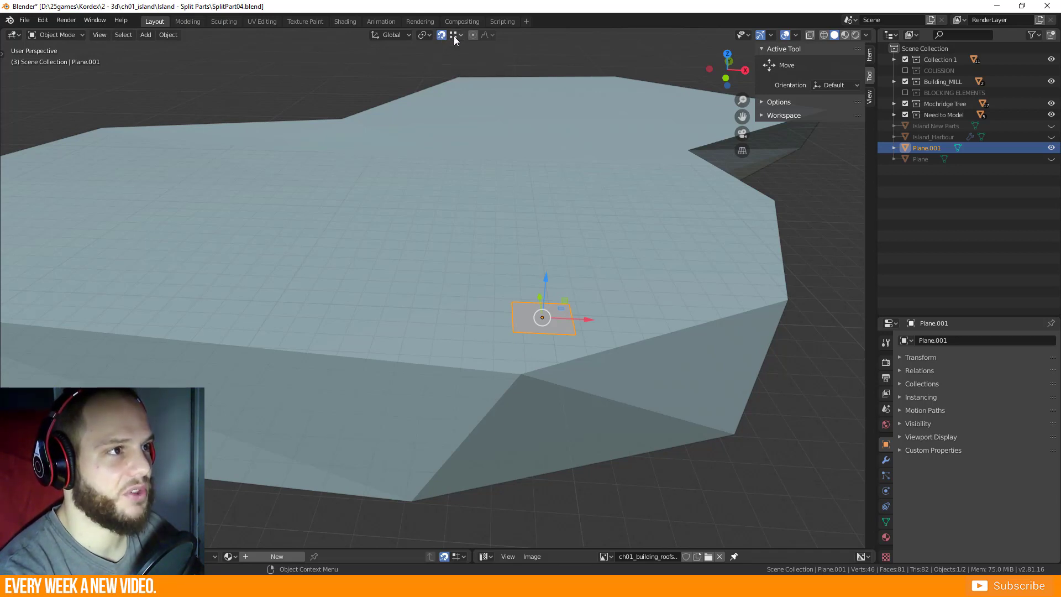
pyautogui.click(456, 36)
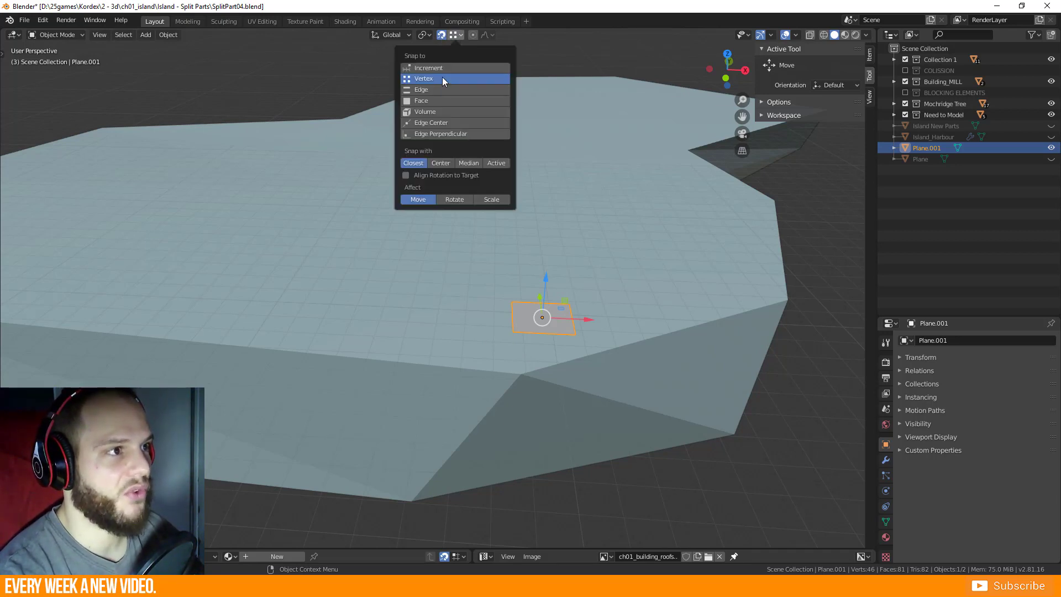
pyautogui.click(431, 101)
pyautogui.moveTo(532, 306); pyautogui.dragTo(471, 327)
pyautogui.moveTo(537, 403); pyautogui.dragTo(378, 338, button='middle')
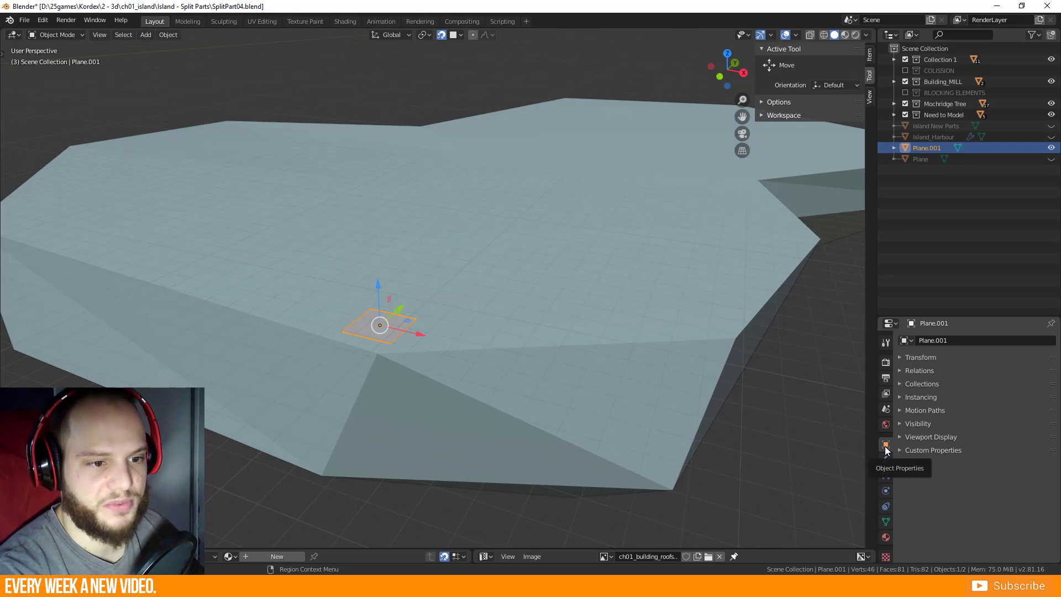
# Turn on the In Front viewport display option for the plane and reposition it on the rock's top.
pyautogui.click(900, 437)
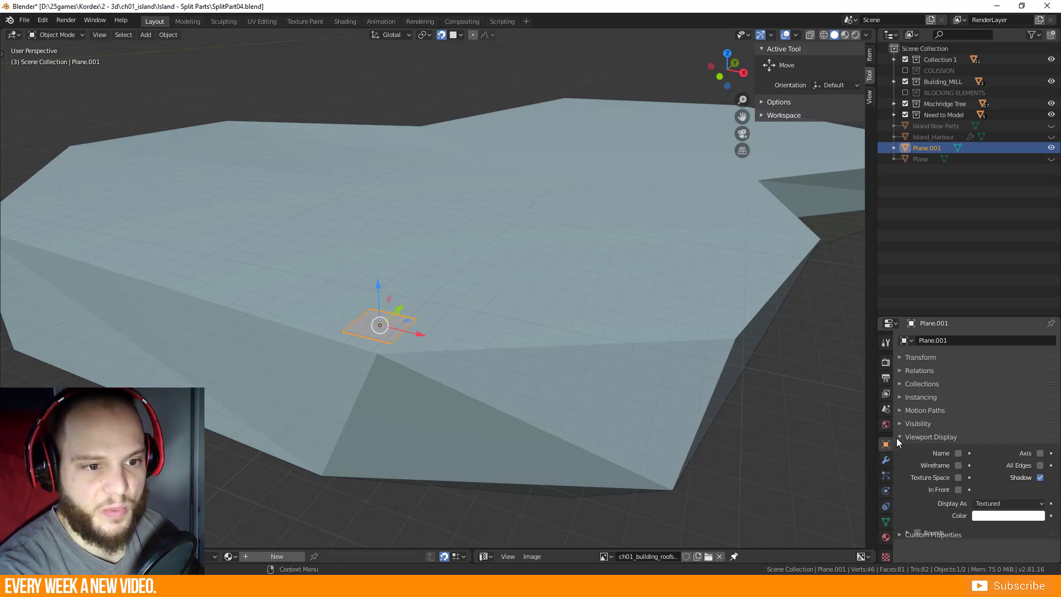
pyautogui.click(958, 490)
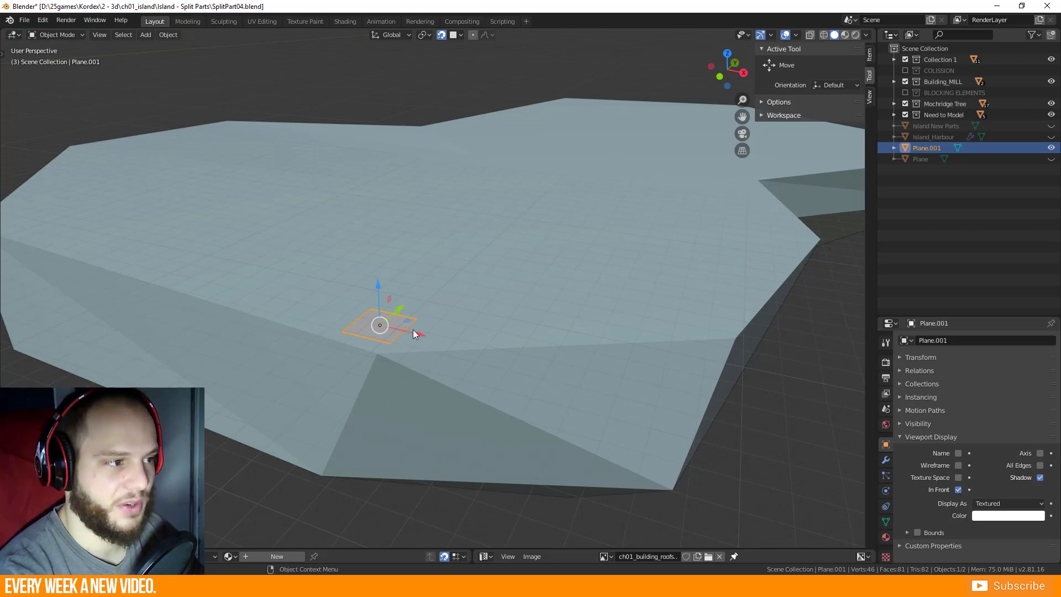
pyautogui.moveTo(410, 335); pyautogui.dragTo(327, 293, button='middle')
pyautogui.press('g')
pyautogui.click(328, 286)
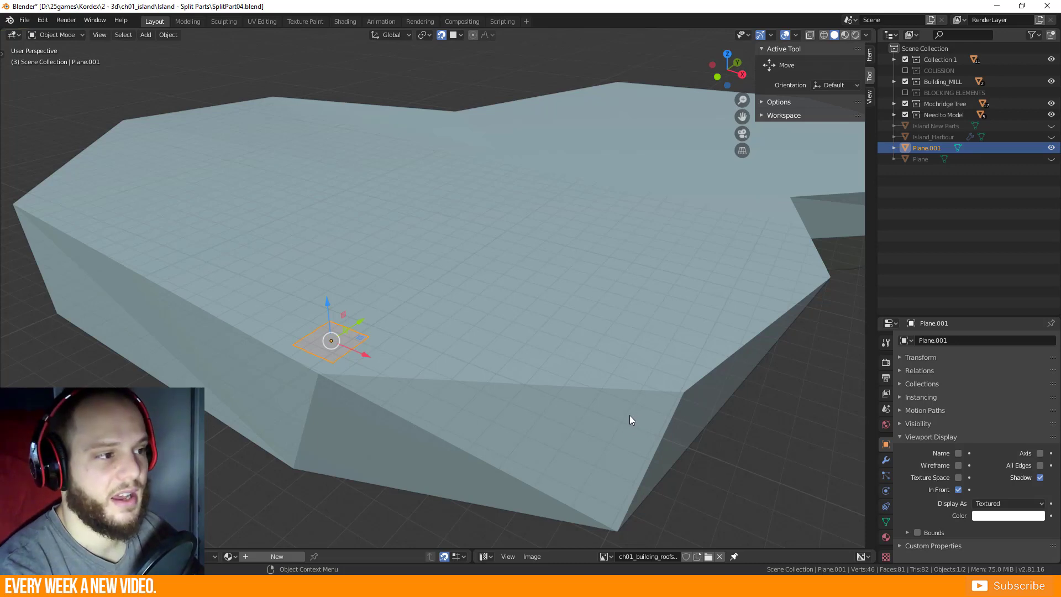
# Set the plane's viewport display color to bright green.
pyautogui.click(1008, 516)
pyautogui.moveTo(963, 382); pyautogui.dragTo(956, 379)
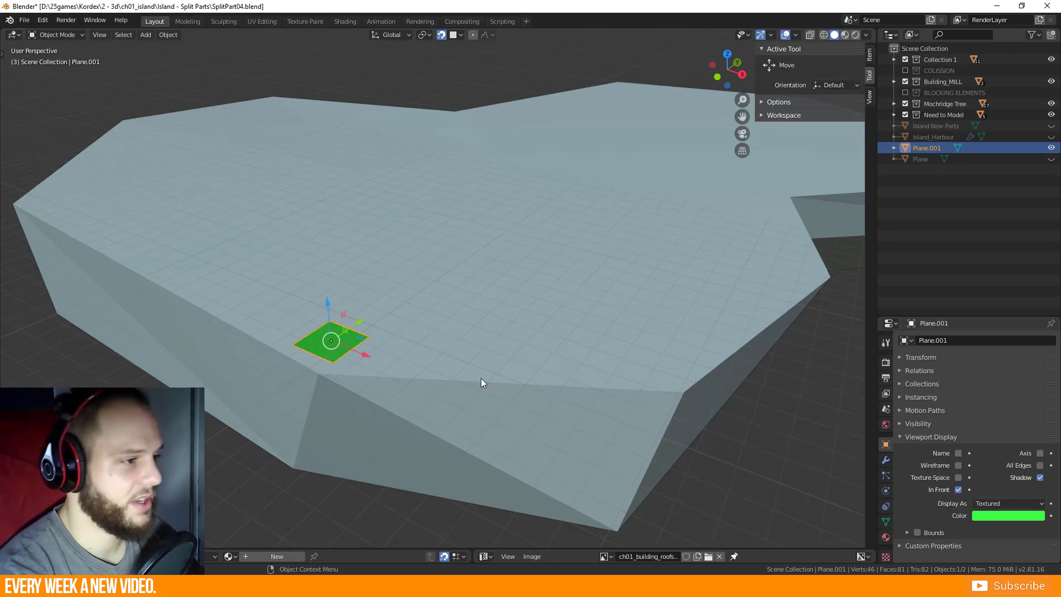
pyautogui.moveTo(407, 328); pyautogui.dragTo(304, 331, button='middle')
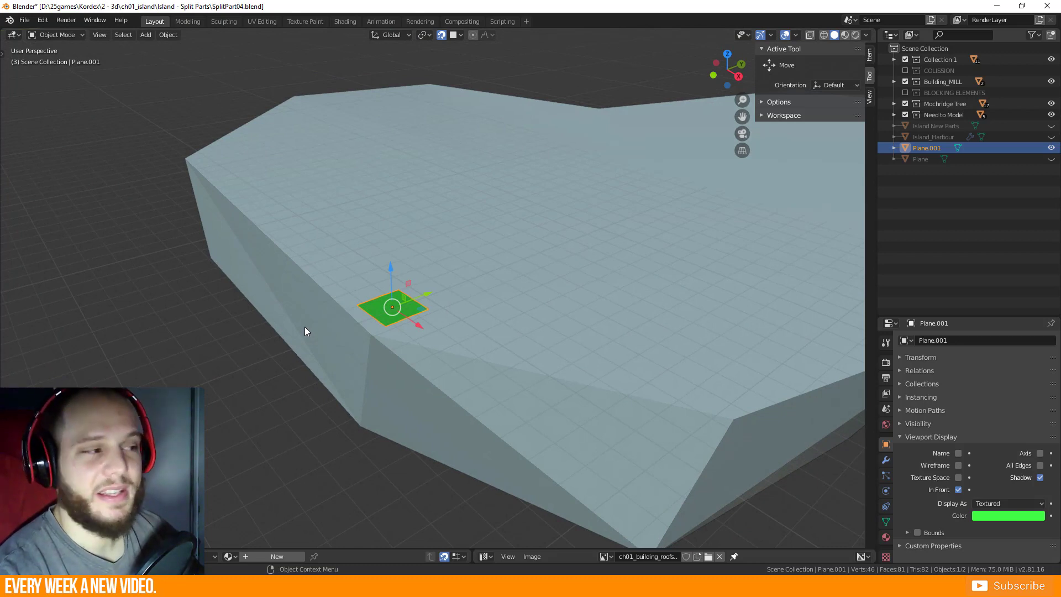
# Show the viewport toolbar and enter Edit Mode on the green plane.
pyautogui.press('t')
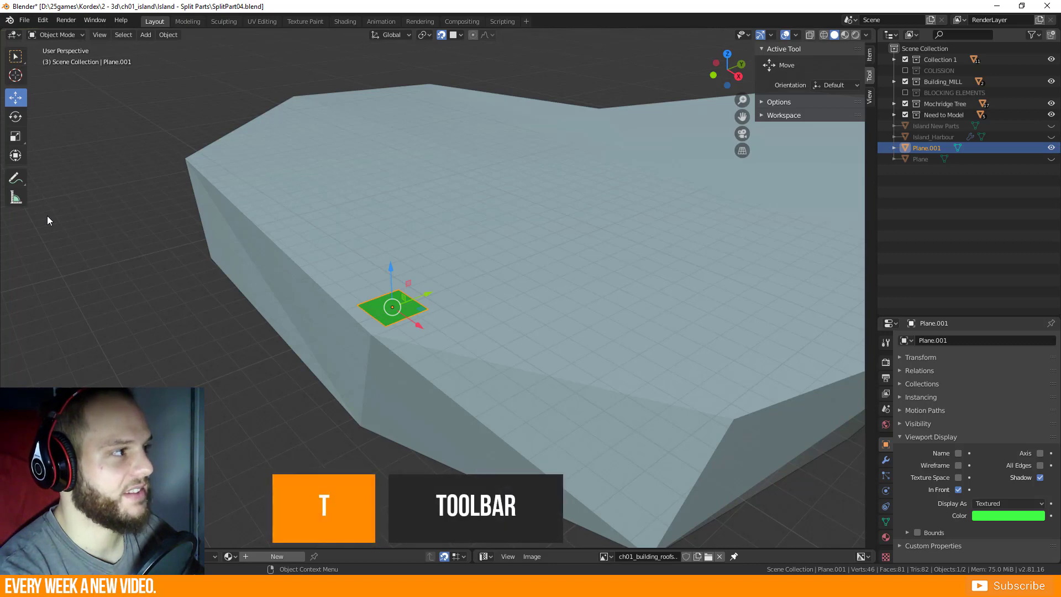
pyautogui.press('t')
pyautogui.press('t')
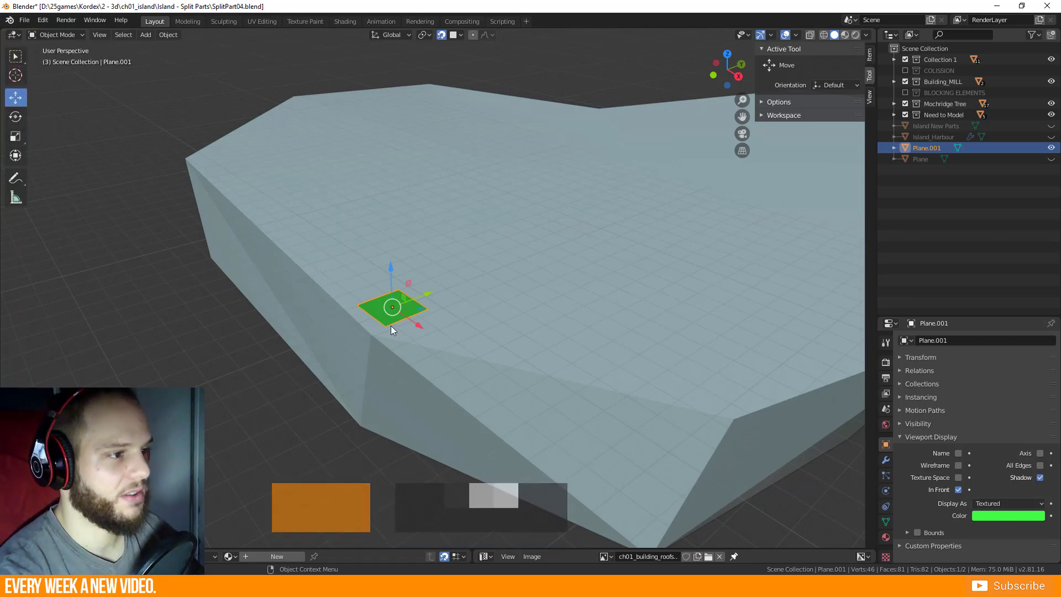
pyautogui.press('Tab')
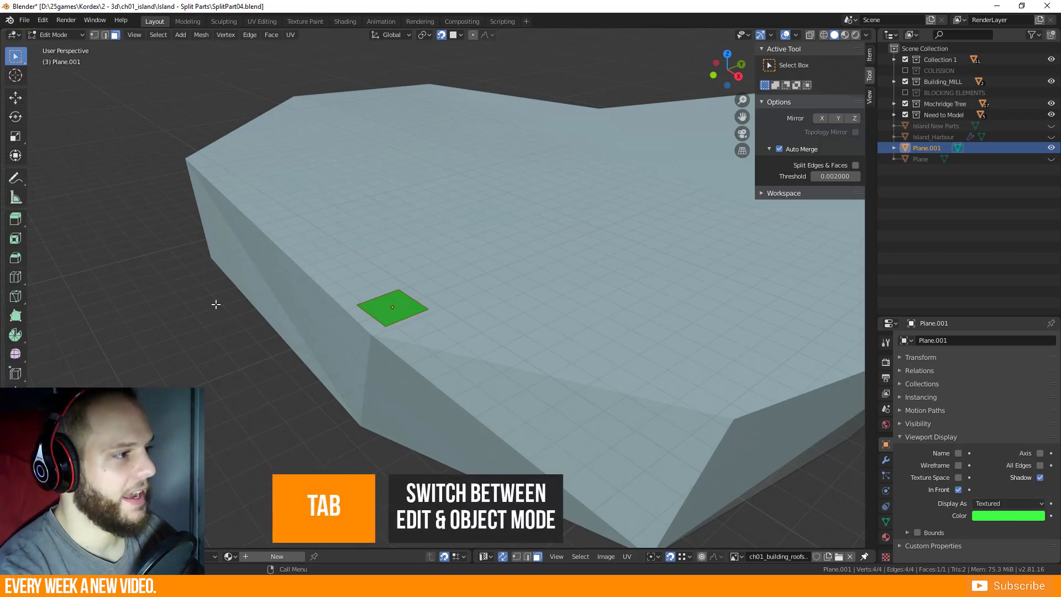
# Activate the Poly Build tool and extrude a second quad from the plane's edge along the rock's top rim.
pyautogui.click(16, 316)
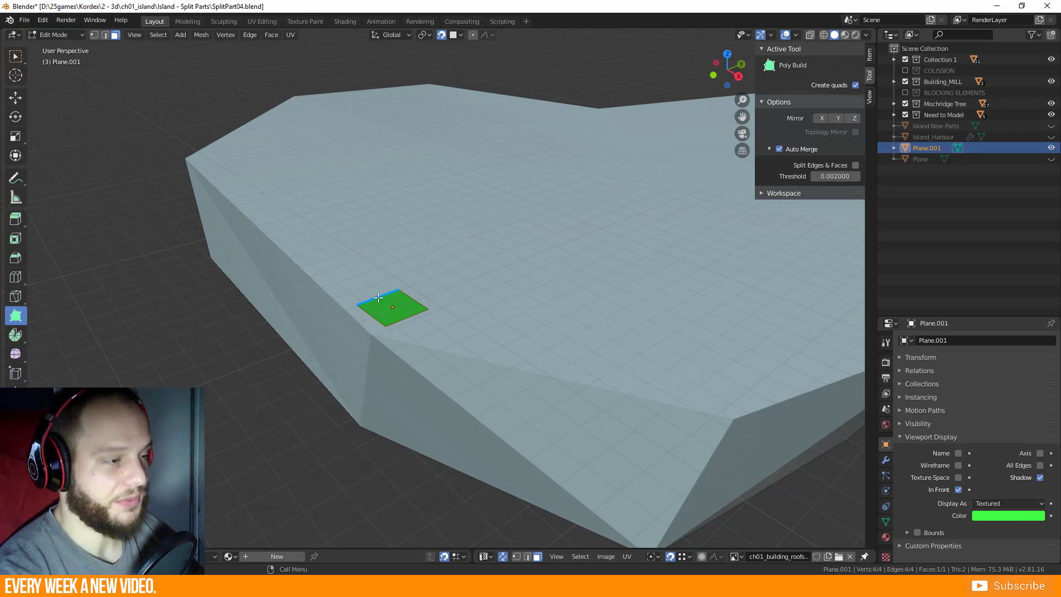
pyautogui.scroll(2, 378, 301)
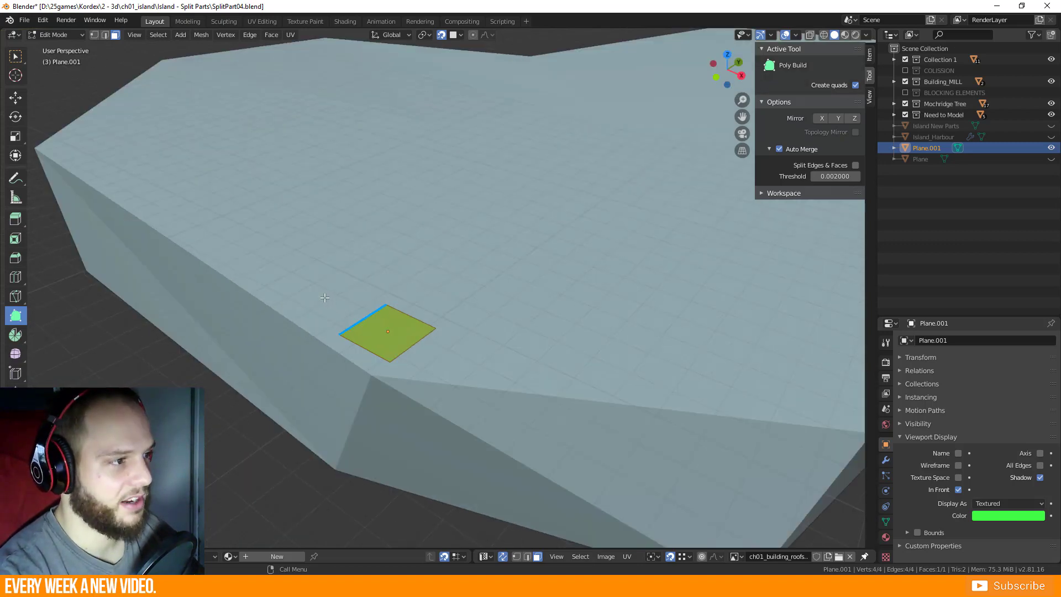
pyautogui.moveTo(324, 298)
pyautogui.mouseDown()
pyautogui.moveTo(304, 284)
pyautogui.moveTo(333, 279)
pyautogui.moveTo(321, 280)
pyautogui.mouseUp()
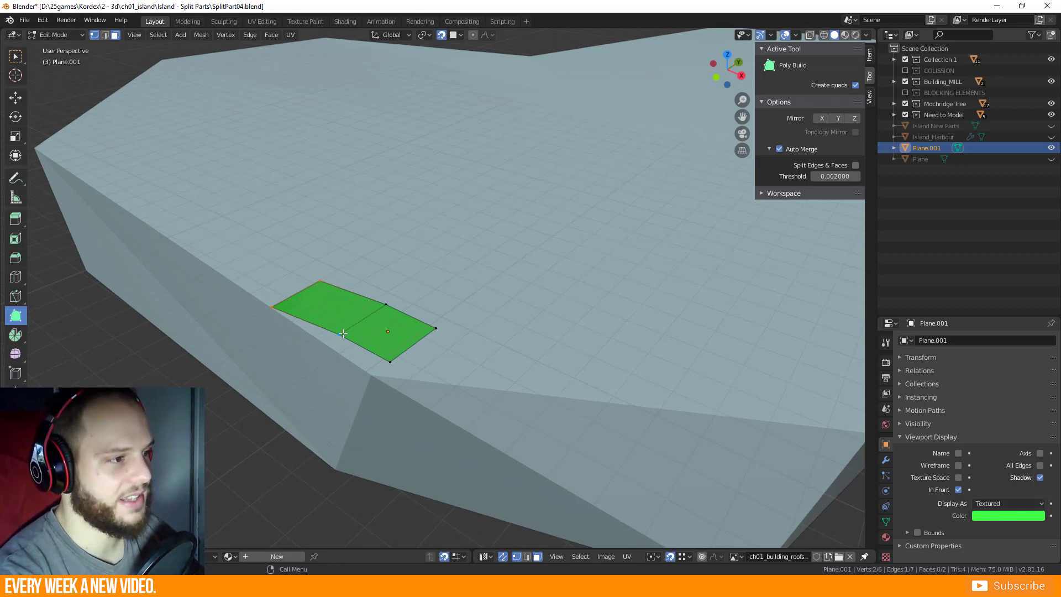
# Move the vertices of the two quads with Poly Build so they form a narrow strip aligned with the rock's rim.
pyautogui.moveTo(342, 332); pyautogui.dragTo(329, 347)
pyautogui.moveTo(386, 304); pyautogui.dragTo(363, 315)
pyautogui.moveTo(391, 362); pyautogui.dragTo(371, 374)
pyautogui.moveTo(435, 328); pyautogui.dragTo(404, 346)
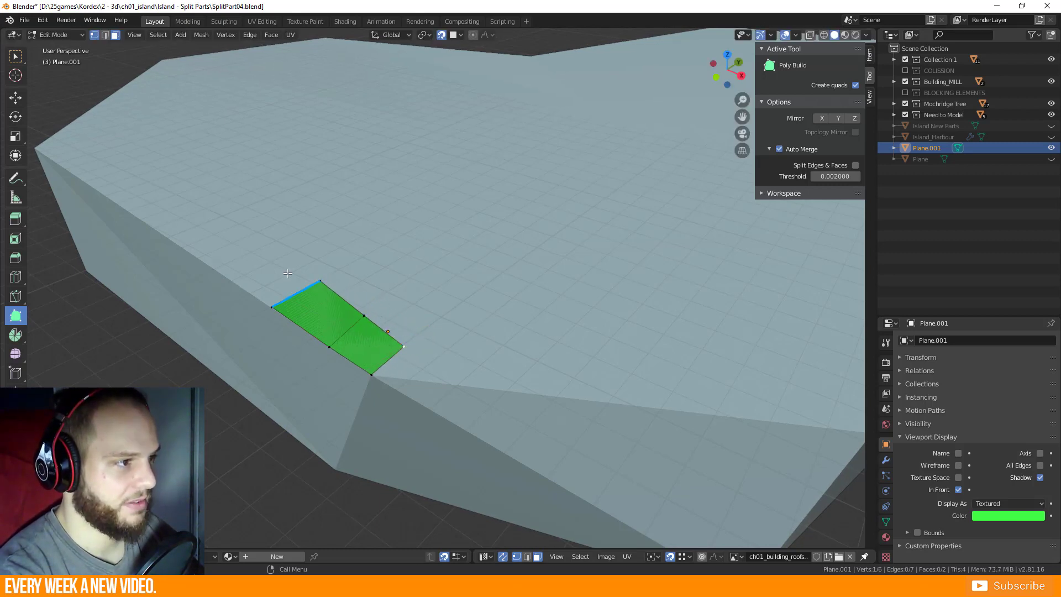
pyautogui.moveTo(323, 282)
pyautogui.mouseDown()
pyautogui.moveTo(279, 289)
pyautogui.moveTo(315, 288)
pyautogui.mouseUp()
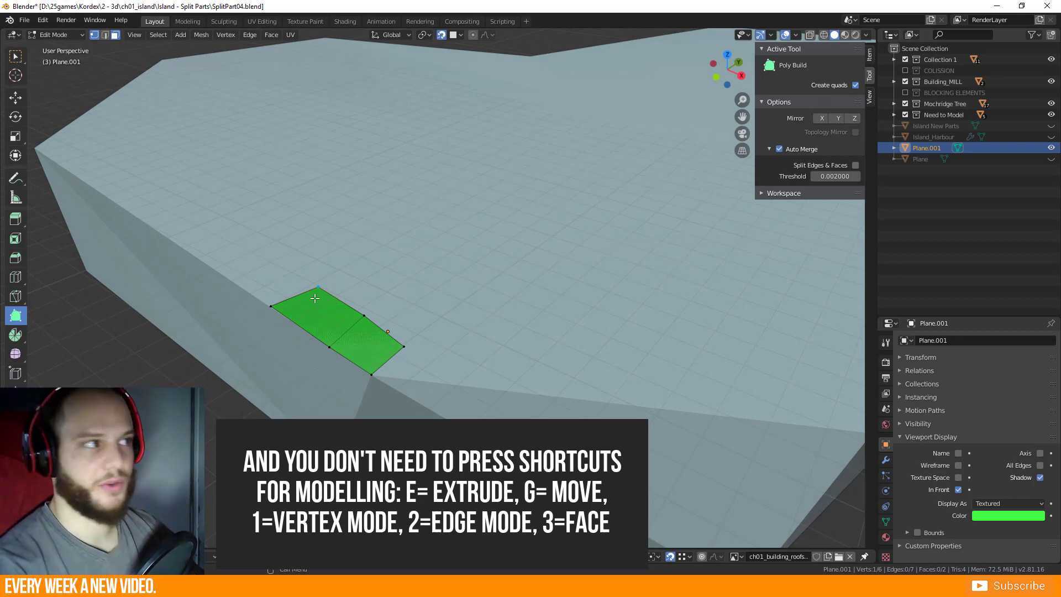
# Switch to the Select Box tool and move the strip's end and middle inner vertices individually across the rock surface.
pyautogui.click(15, 56)
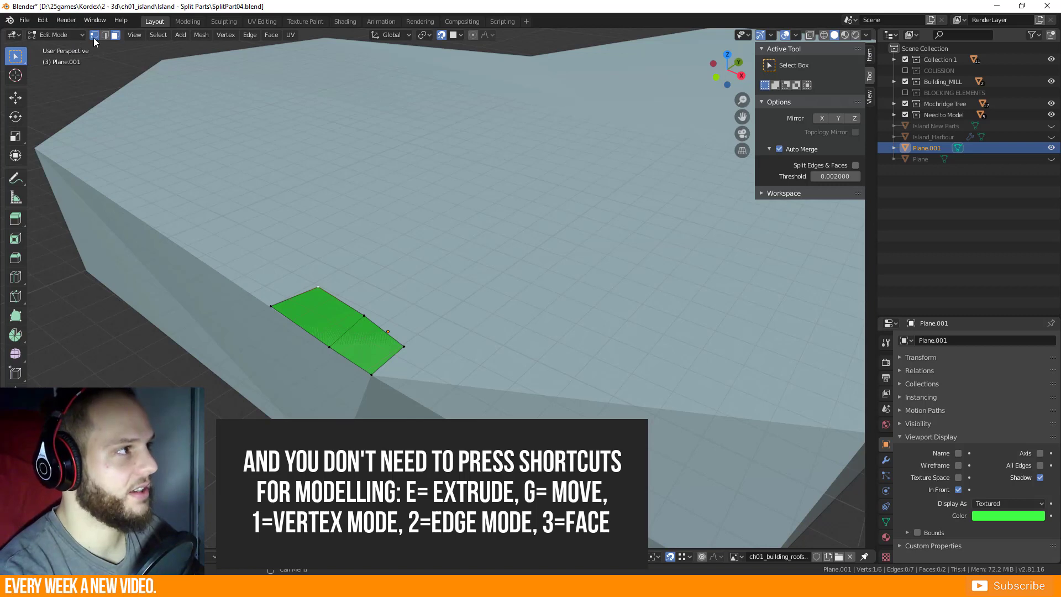
pyautogui.press('g')
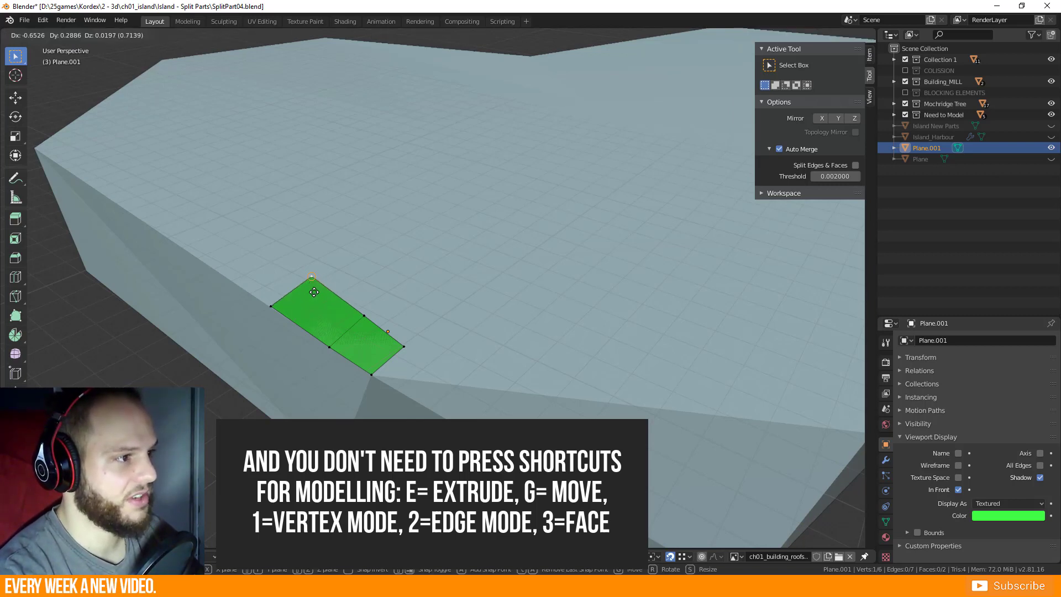
pyautogui.click(366, 324)
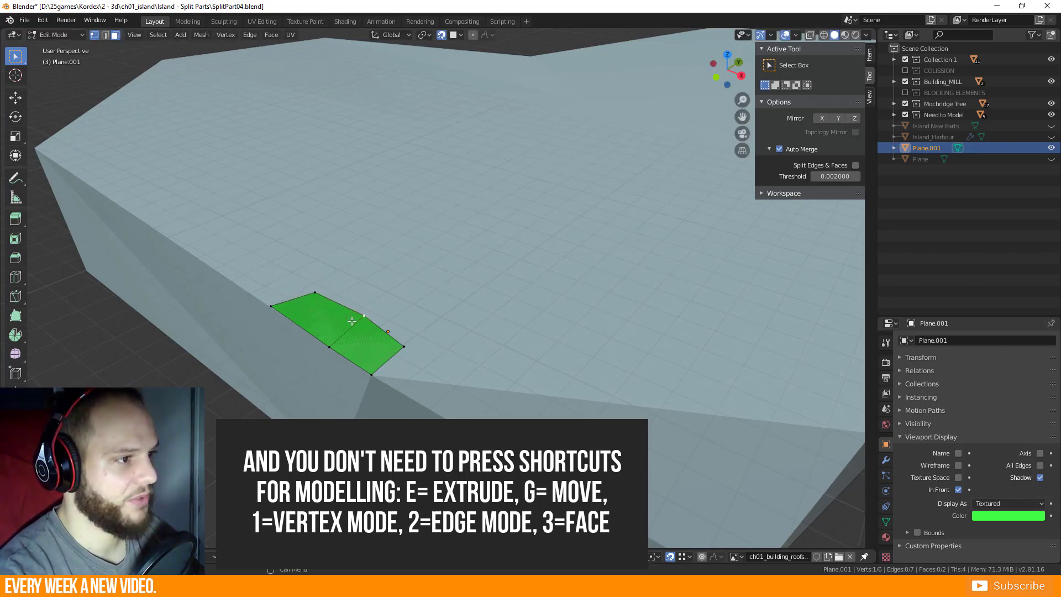
pyautogui.press('g')
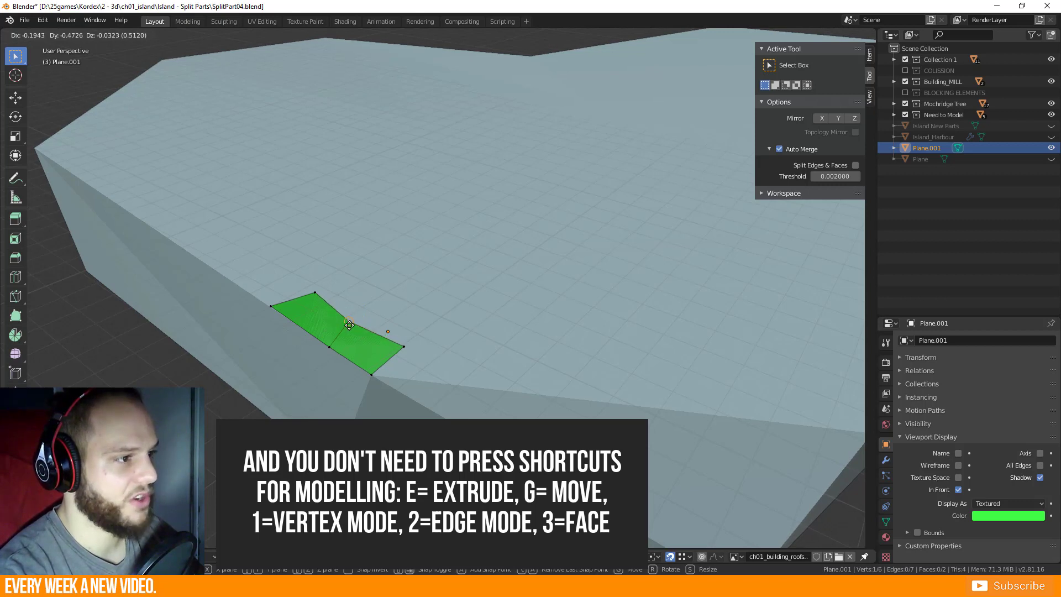
pyautogui.click(351, 324)
pyautogui.click(308, 295)
pyautogui.press('g')
pyautogui.click(314, 295)
# Switch to edge selection and move the strip's end edge further along the rock's rim.
pyautogui.press('2')
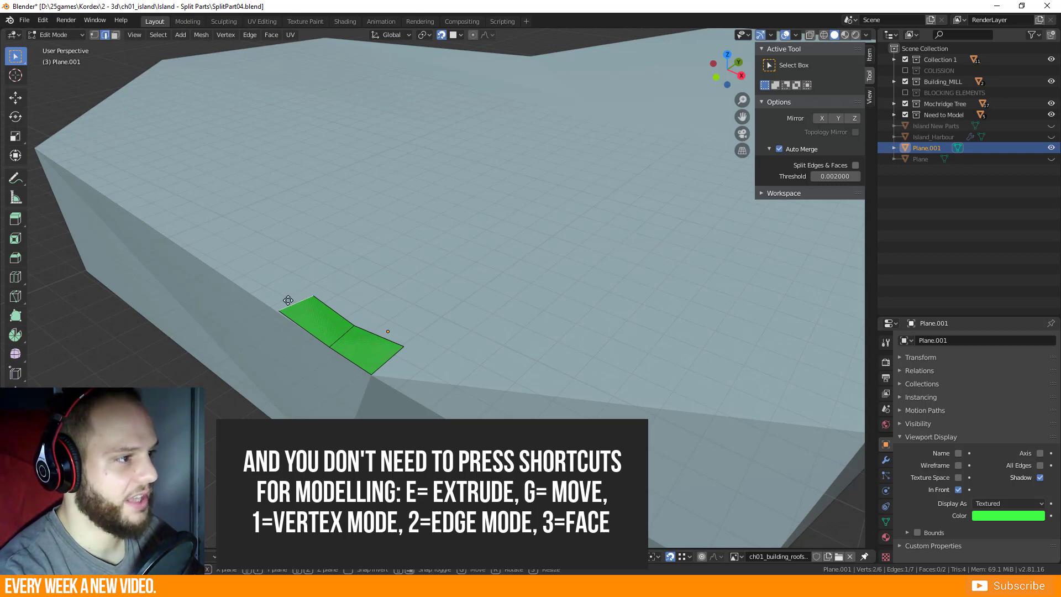
pyautogui.press('g')
pyautogui.click(267, 302)
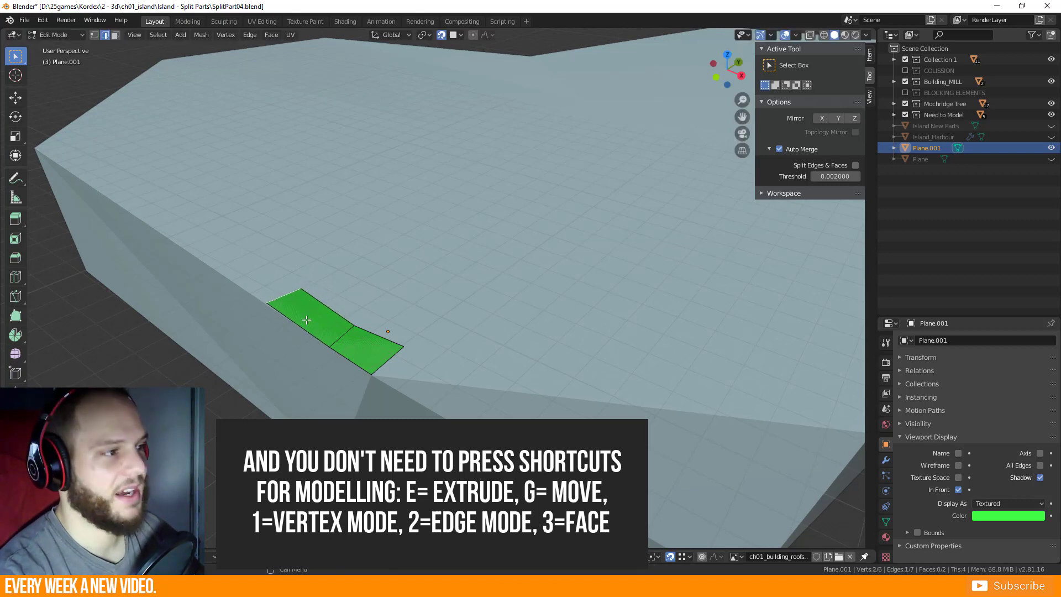
# Return to the Poly Build tool and adjust the inner vertices of the two-quad strip.
pyautogui.click(16, 316)
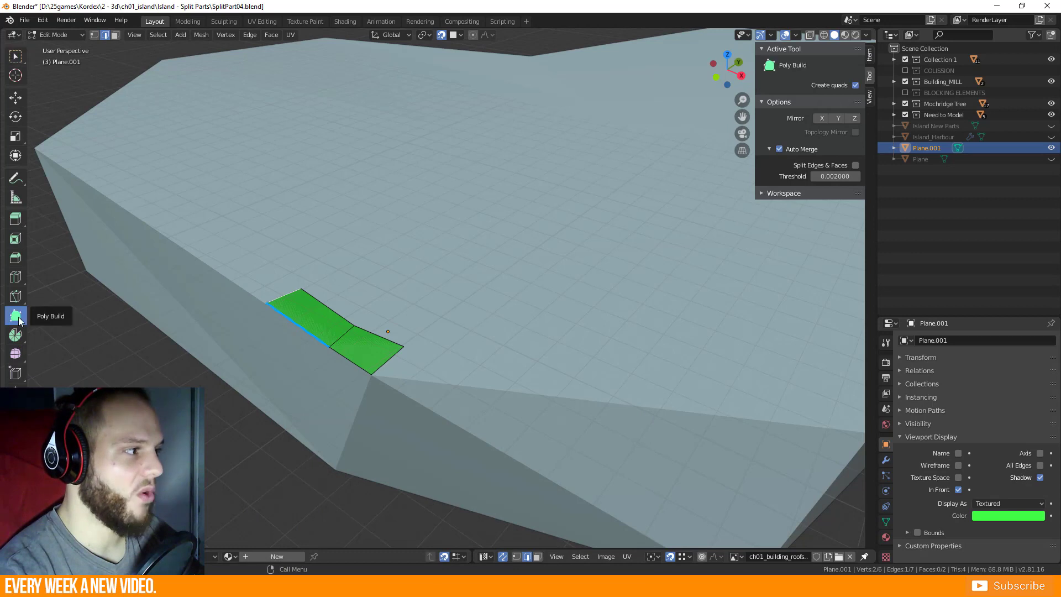
pyautogui.moveTo(265, 309); pyautogui.dragTo(293, 313, button='middle')
pyautogui.moveTo(301, 313); pyautogui.dragTo(331, 296)
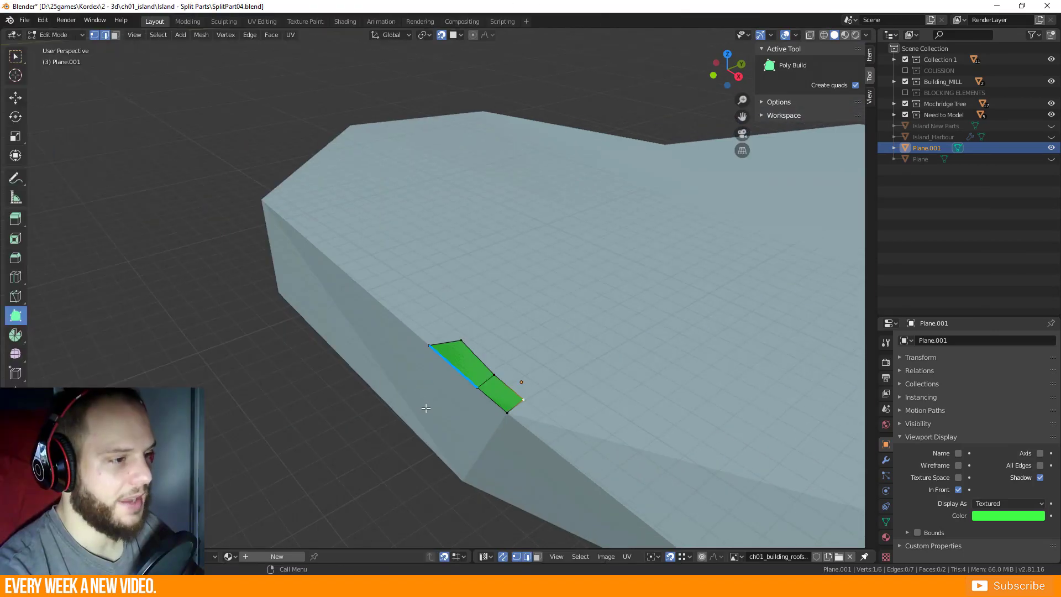
# Extend the strip with six more quads along the rock's rim up to the far corner, and adjust the corner vertices.
pyautogui.scroll(5, 423, 402)
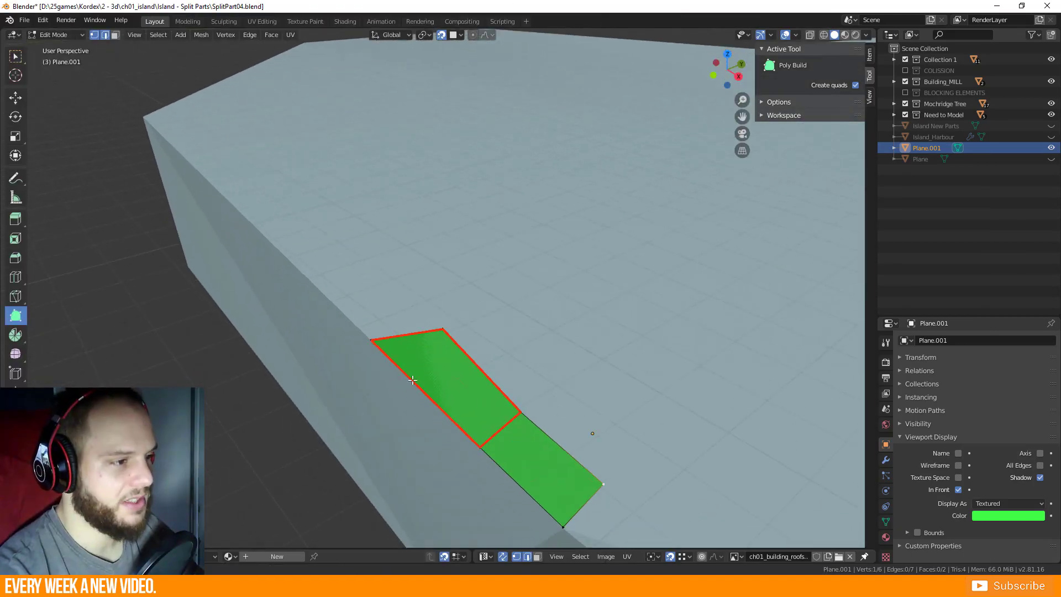
pyautogui.keyDown('ctrl'); pyautogui.click(323, 282); pyautogui.keyUp('ctrl')
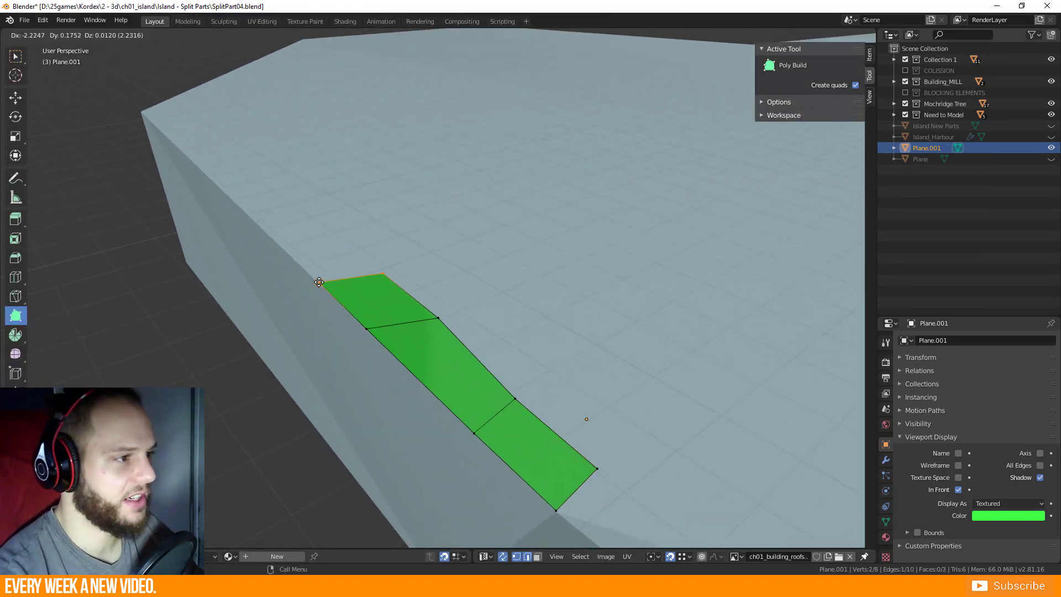
pyautogui.keyDown('ctrl'); pyautogui.click(265, 226); pyautogui.keyUp('ctrl')
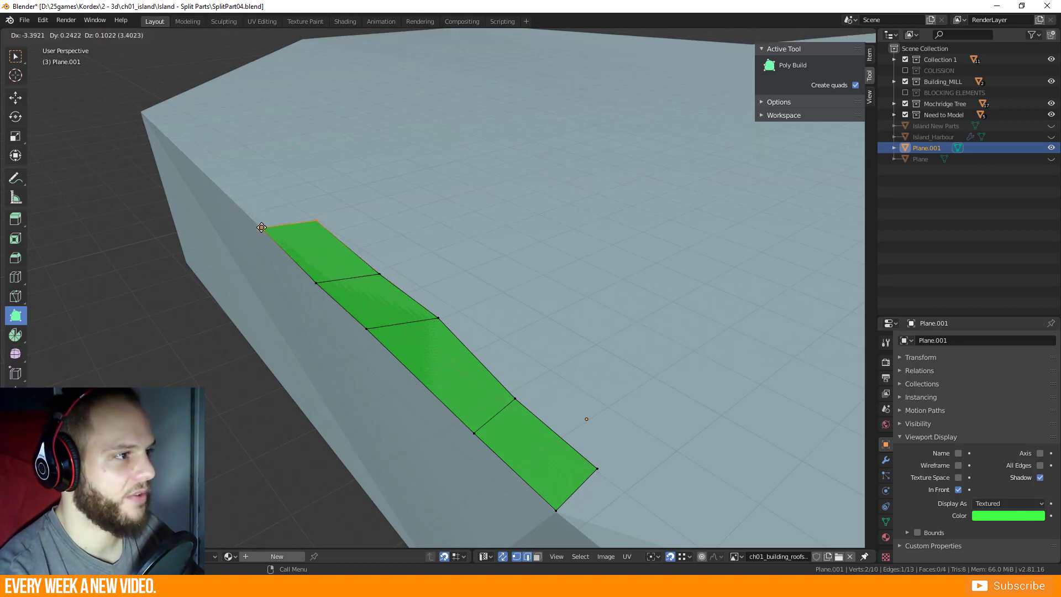
pyautogui.keyDown('ctrl'); pyautogui.click(217, 183); pyautogui.keyUp('ctrl')
pyautogui.moveTo(185, 185); pyautogui.dragTo(326, 309, button='middle')
pyautogui.keyDown('ctrl'); pyautogui.click(325, 286); pyautogui.keyUp('ctrl')
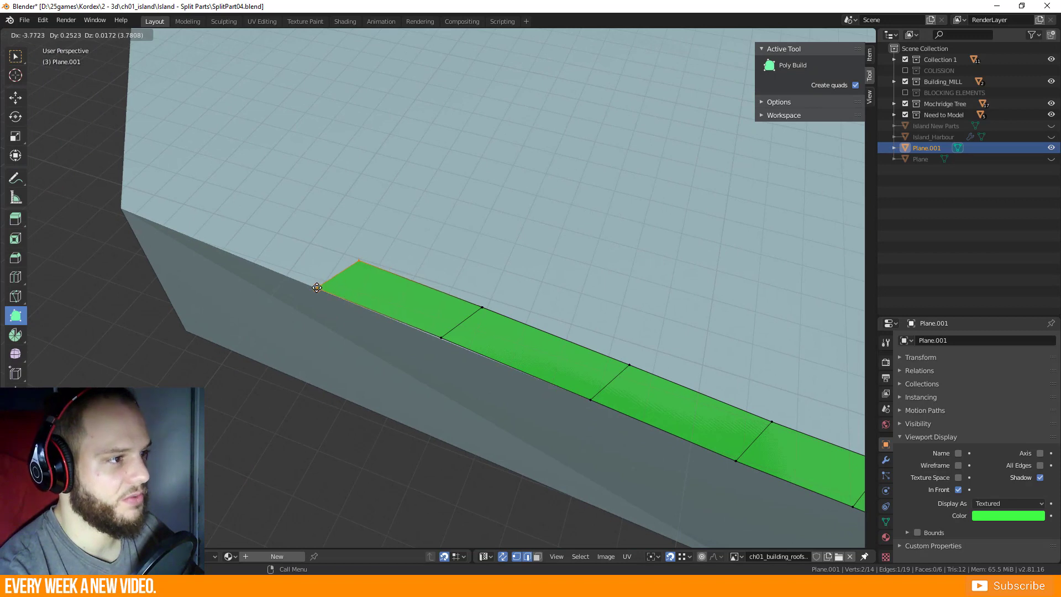
pyautogui.moveTo(196, 237); pyautogui.dragTo(257, 296, button='middle')
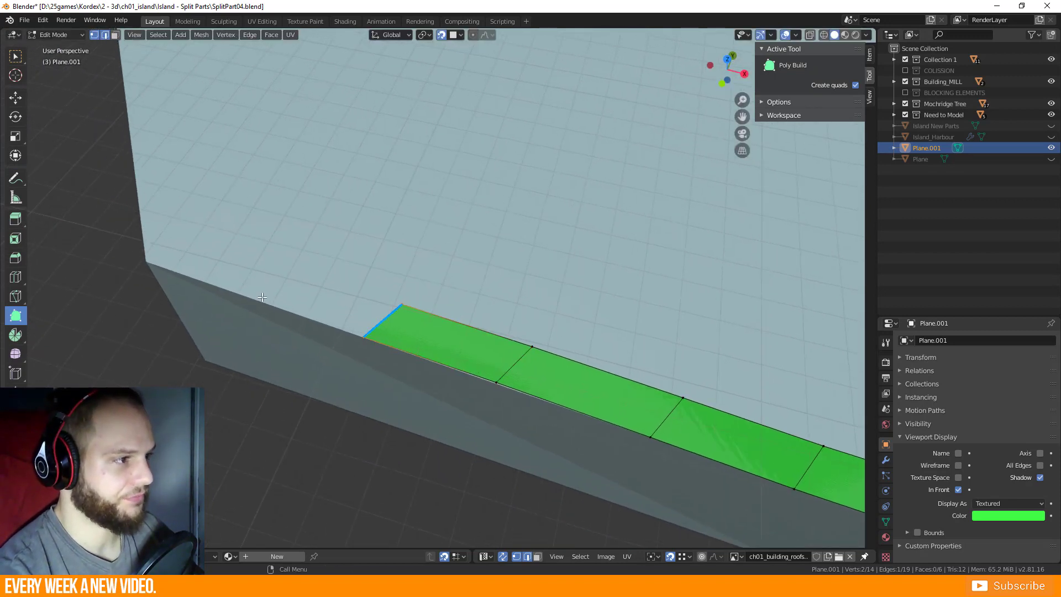
pyautogui.keyDown('ctrl'); pyautogui.click(255, 290); pyautogui.keyUp('ctrl')
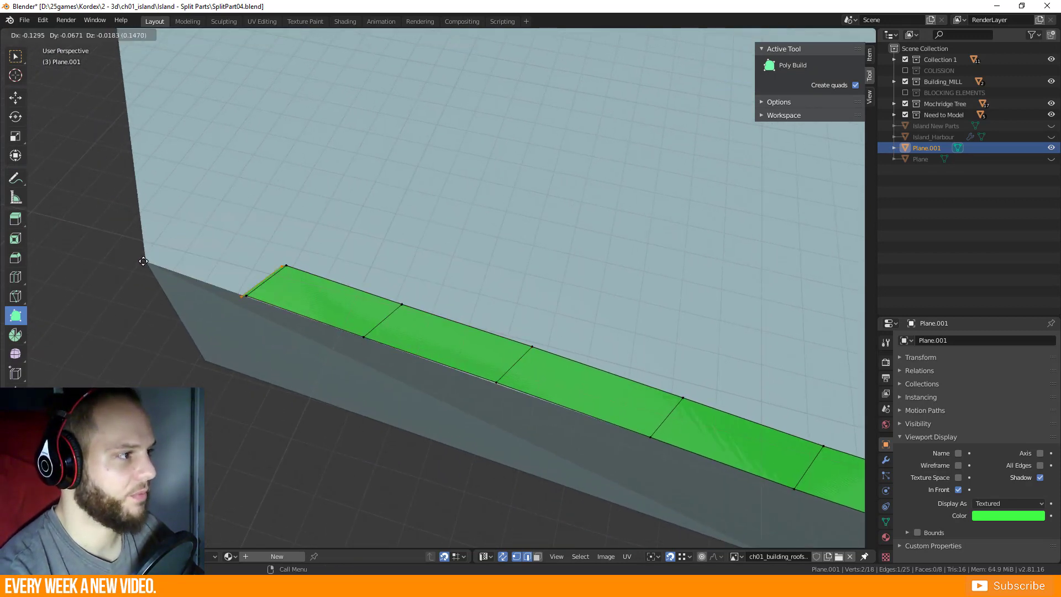
pyautogui.keyDown('ctrl'); pyautogui.click(187, 232); pyautogui.keyUp('ctrl')
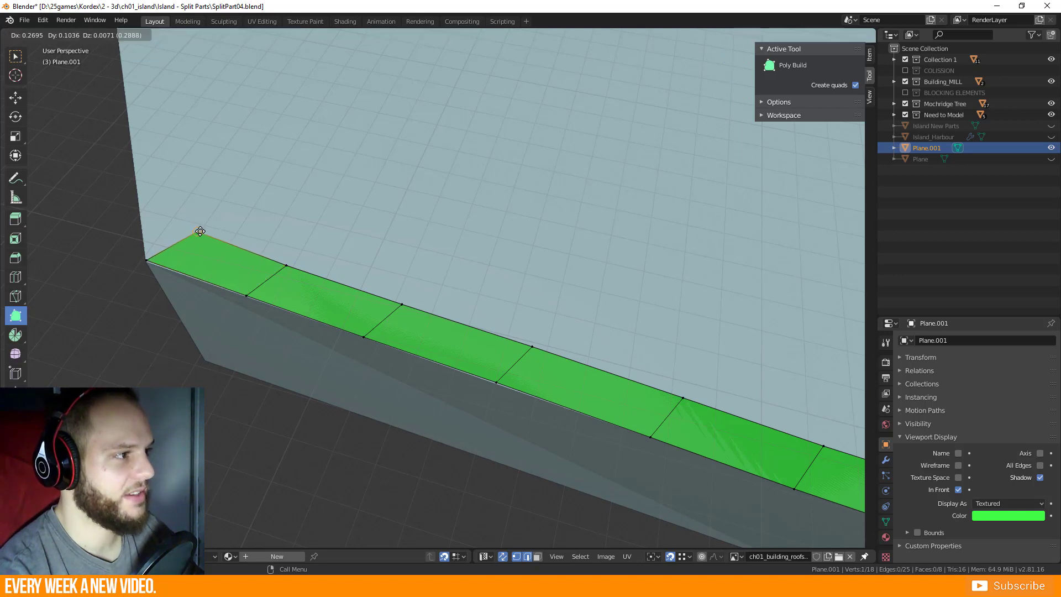
pyautogui.click(287, 266)
# Extrude two consecutive quads from an inner edge at the strip's middle inward across the rock's top.
pyautogui.scroll(-2, 293, 268)
pyautogui.scroll(-1, 294, 268)
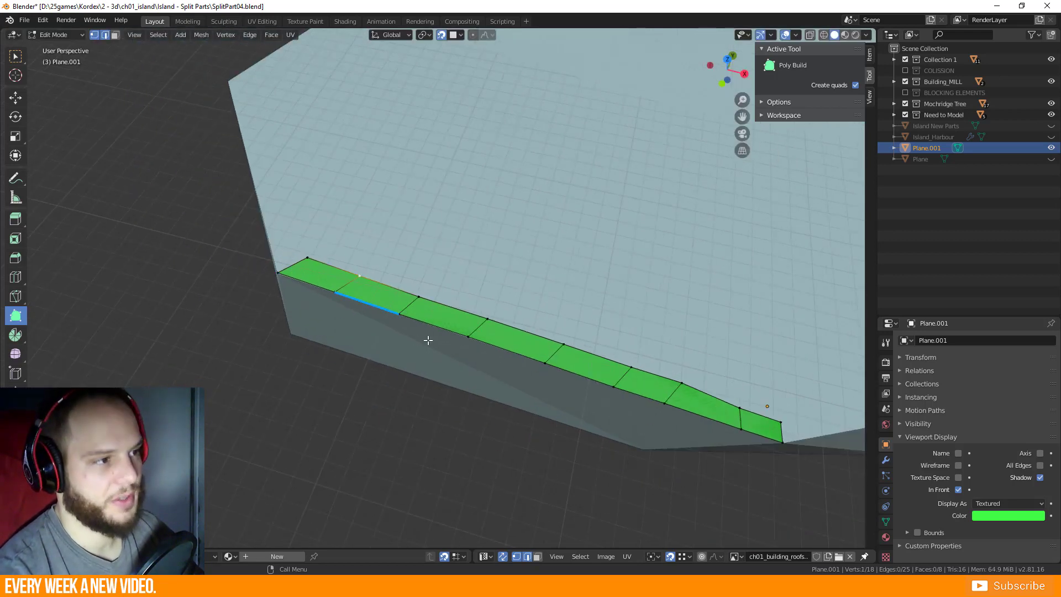
pyautogui.scroll(-1, 377, 354)
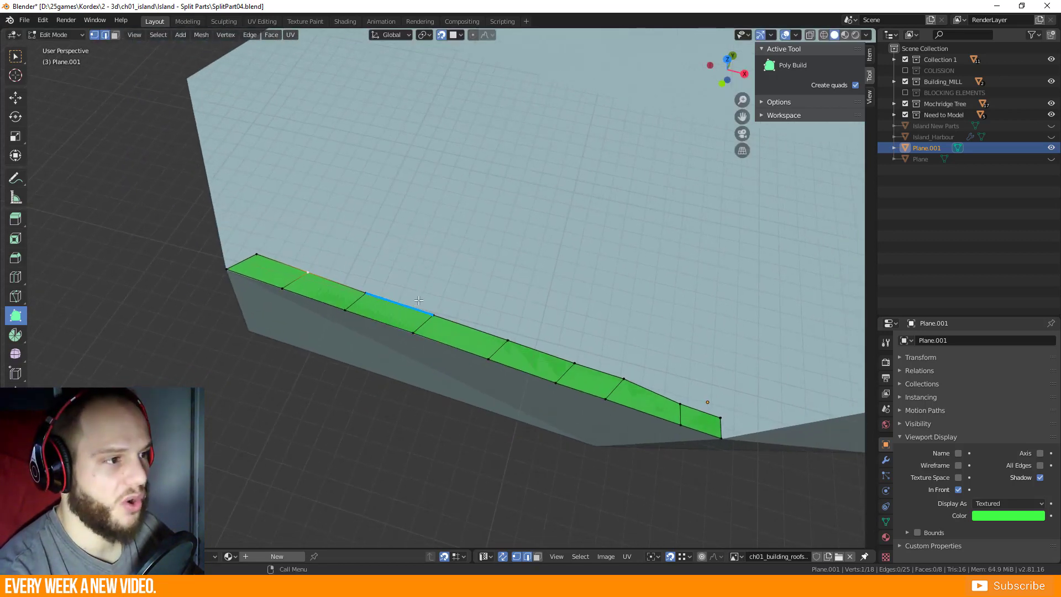
pyautogui.moveTo(421, 297); pyautogui.dragTo(404, 292, button='middle')
pyautogui.moveTo(430, 308); pyautogui.dragTo(474, 279)
pyautogui.moveTo(528, 329); pyautogui.dragTo(458, 306, button='middle')
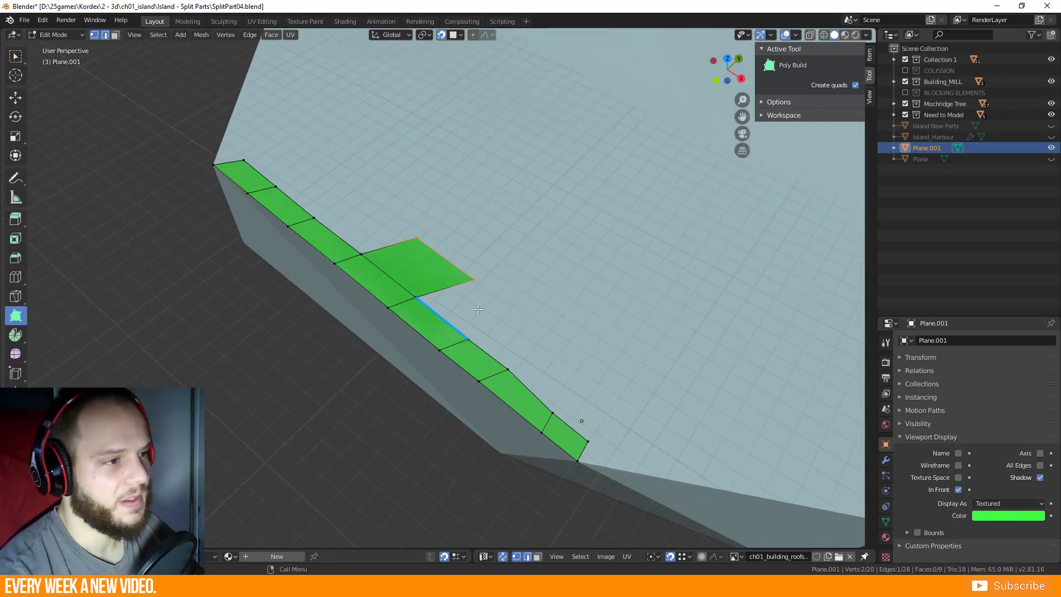
pyautogui.moveTo(512, 272); pyautogui.dragTo(550, 255)
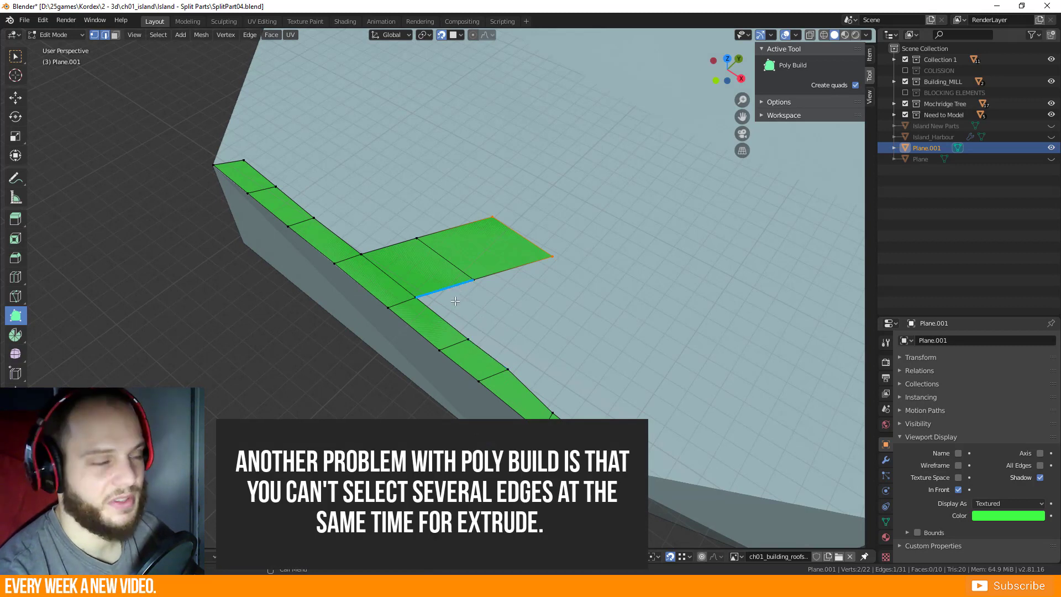
# Try to extrude a quad from the side edge of the inward faces and delete vertices where it meets the strip, and undo this.
pyautogui.moveTo(452, 297); pyautogui.dragTo(530, 319)
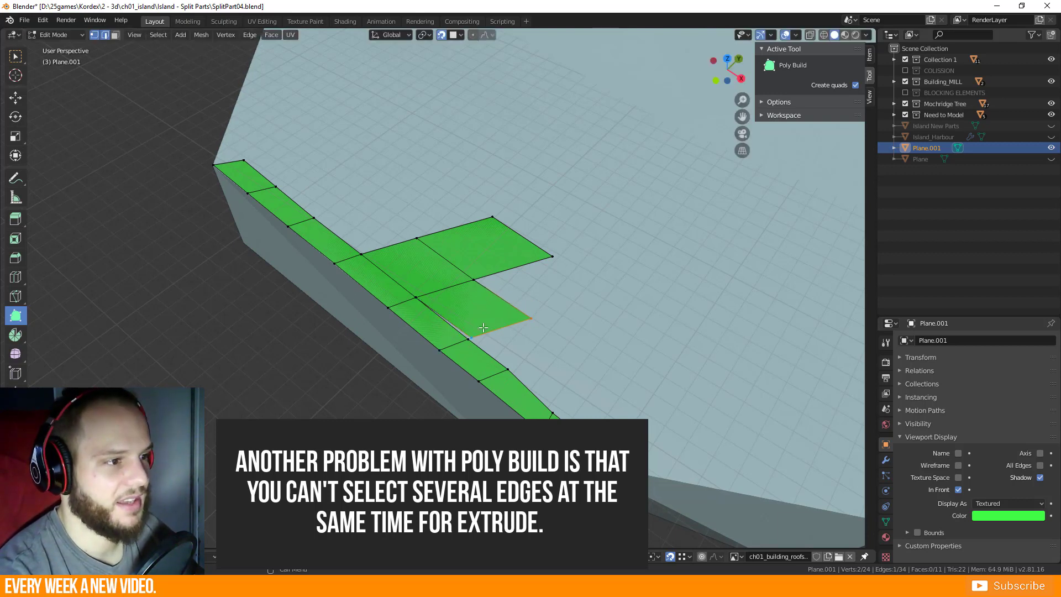
pyautogui.keyDown('shift'); pyautogui.click(466, 340); pyautogui.keyUp('shift')
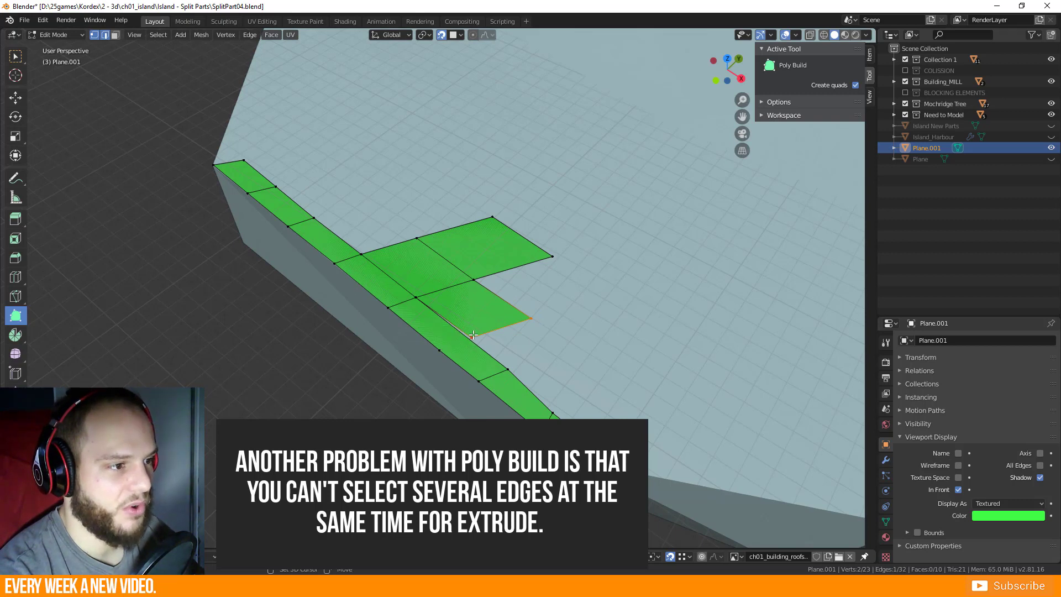
pyautogui.keyDown('shift'); pyautogui.click(473, 335); pyautogui.keyUp('shift')
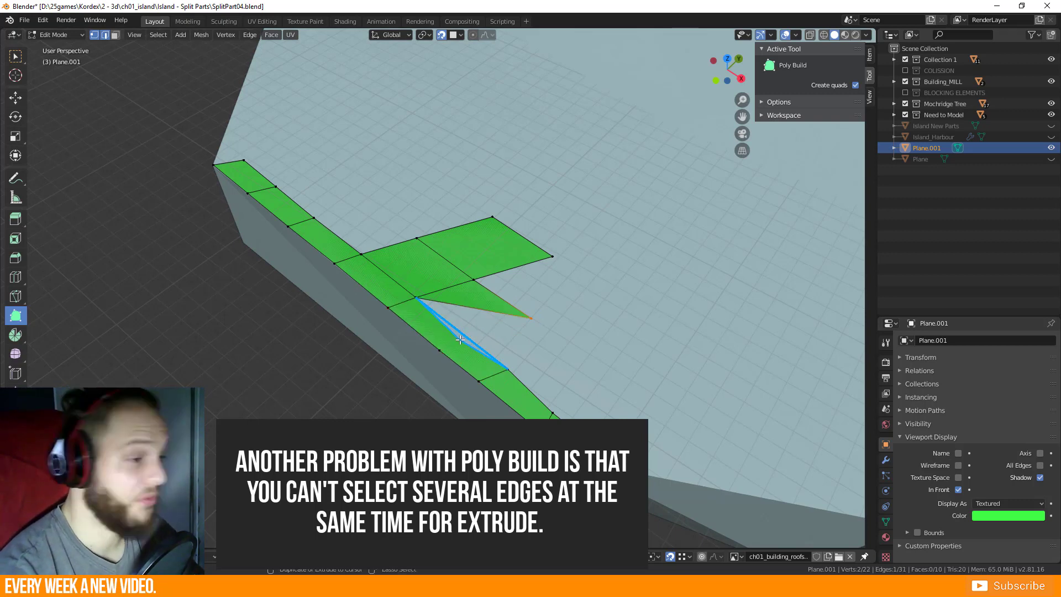
pyautogui.hotkey('ctrl', 'z')
pyautogui.hotkey('ctrl', 'z')
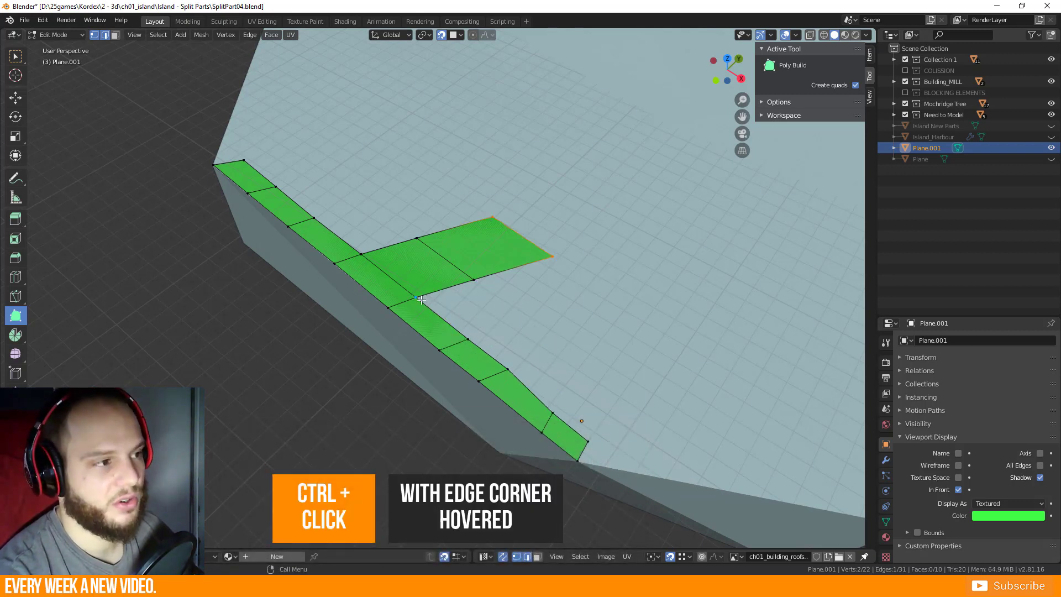
# Build new faces from the corners between the strip and the inward quads, and delete the triangle's tip and the patch's outermost upper vertex.
pyautogui.keyDown('ctrl'); pyautogui.moveTo(424, 299); pyautogui.dragTo(516, 316); pyautogui.keyUp('ctrl')
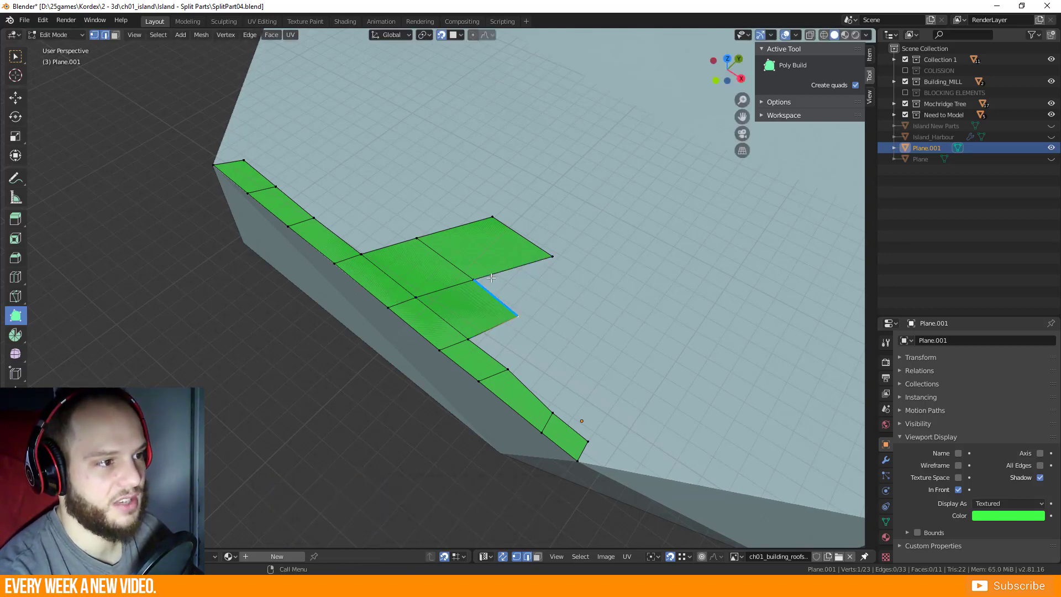
pyautogui.keyDown('ctrl'); pyautogui.moveTo(535, 285); pyautogui.dragTo(592, 286); pyautogui.keyUp('ctrl')
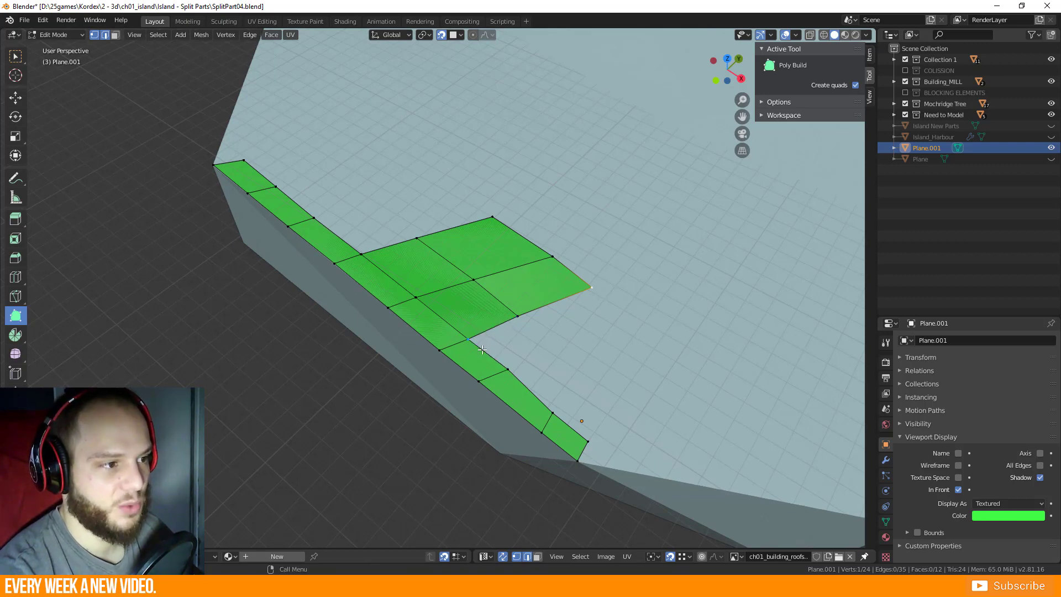
pyautogui.moveTo(481, 340); pyautogui.dragTo(626, 325)
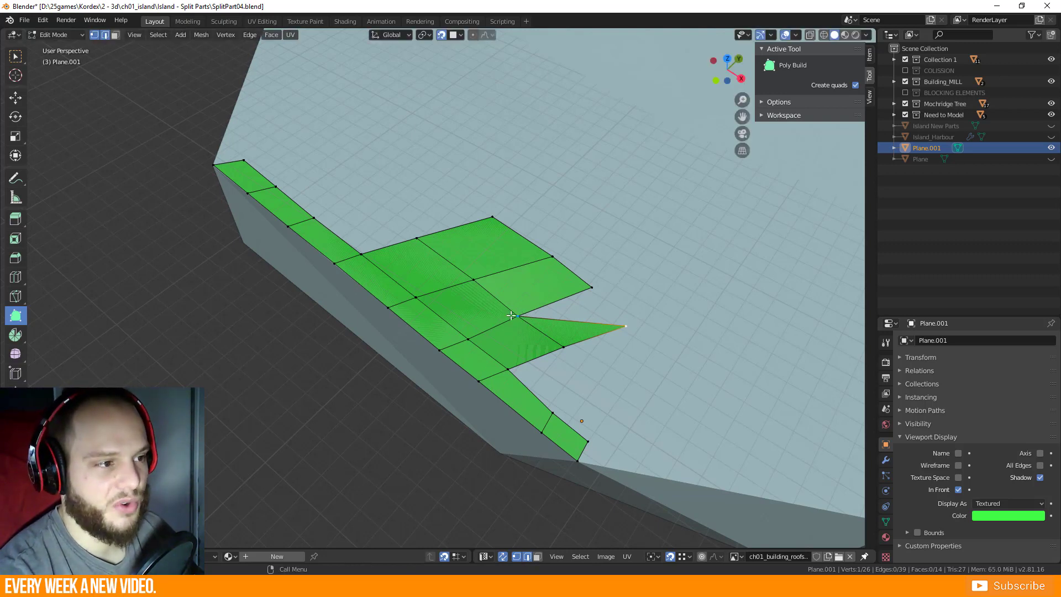
pyautogui.keyDown('shift'); pyautogui.click(563, 329); pyautogui.keyUp('shift')
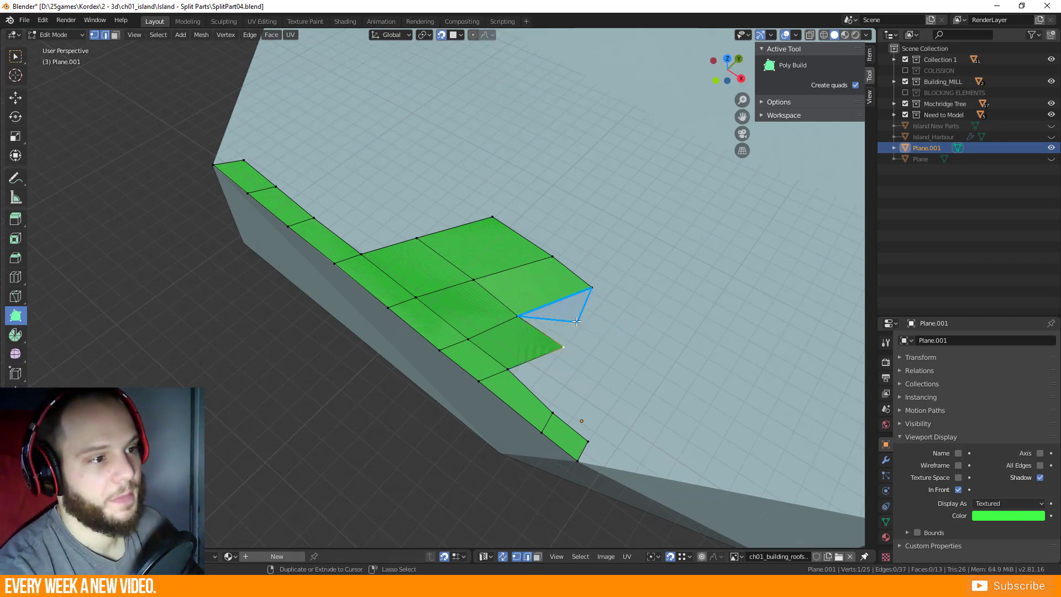
pyautogui.keyDown('shift'); pyautogui.click(494, 218); pyautogui.keyUp('shift')
# Try to extrude a large quad from the patch's long diagonal edge, and undo the extrusion.
pyautogui.moveTo(415, 229); pyautogui.dragTo(497, 249, button='middle')
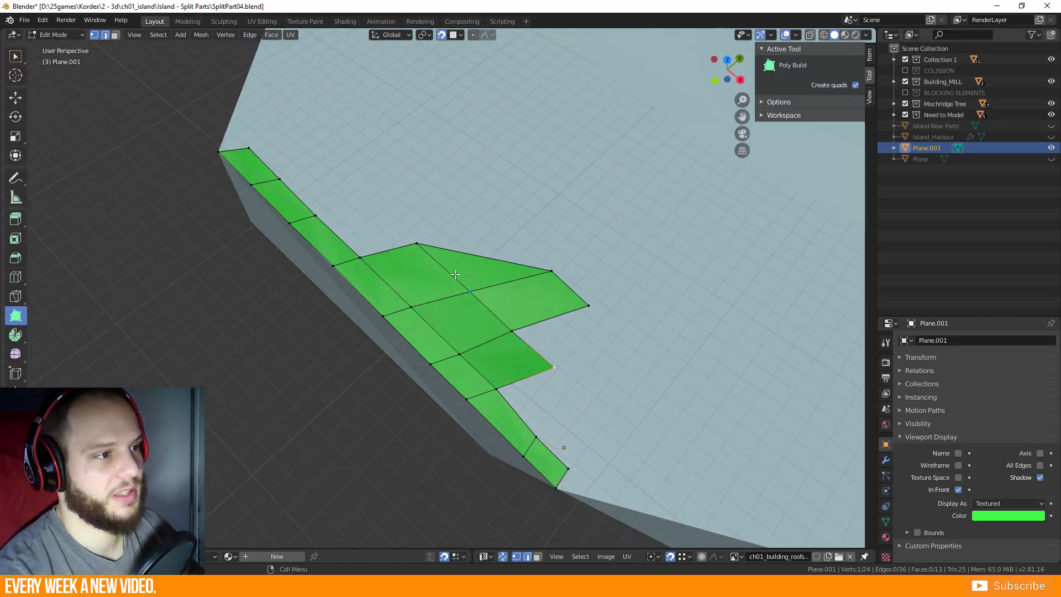
pyautogui.moveTo(456, 251); pyautogui.dragTo(453, 176)
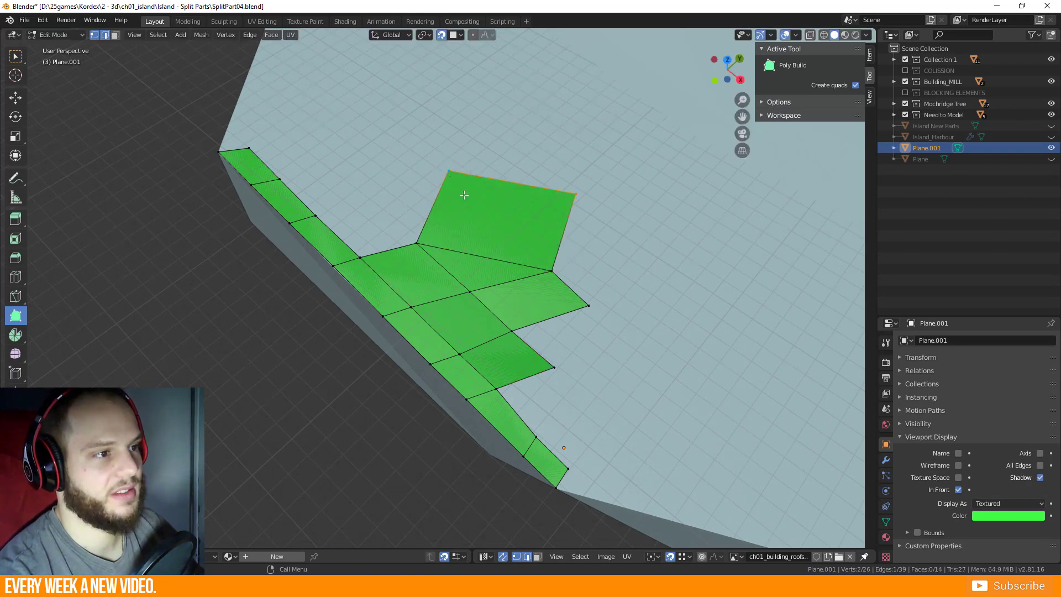
pyautogui.hotkey('ctrl', 'z')
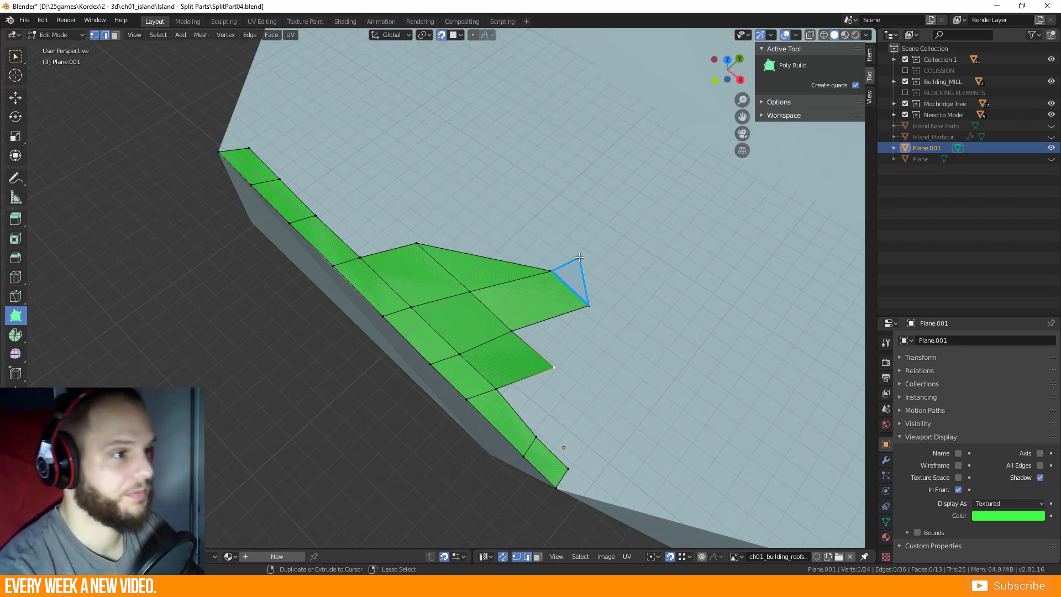
# Extrude a row of three quads inward from the strip's inner edge near its upper end, and extend the row below by one quad.
pyautogui.keyDown('ctrl'); pyautogui.click(346, 279); pyautogui.keyUp('ctrl')
pyautogui.moveTo(338, 238); pyautogui.dragTo(345, 237, button='middle')
pyautogui.moveTo(345, 236); pyautogui.dragTo(422, 225)
pyautogui.moveTo(421, 226); pyautogui.dragTo(577, 211)
pyautogui.moveTo(547, 305); pyautogui.dragTo(637, 291)
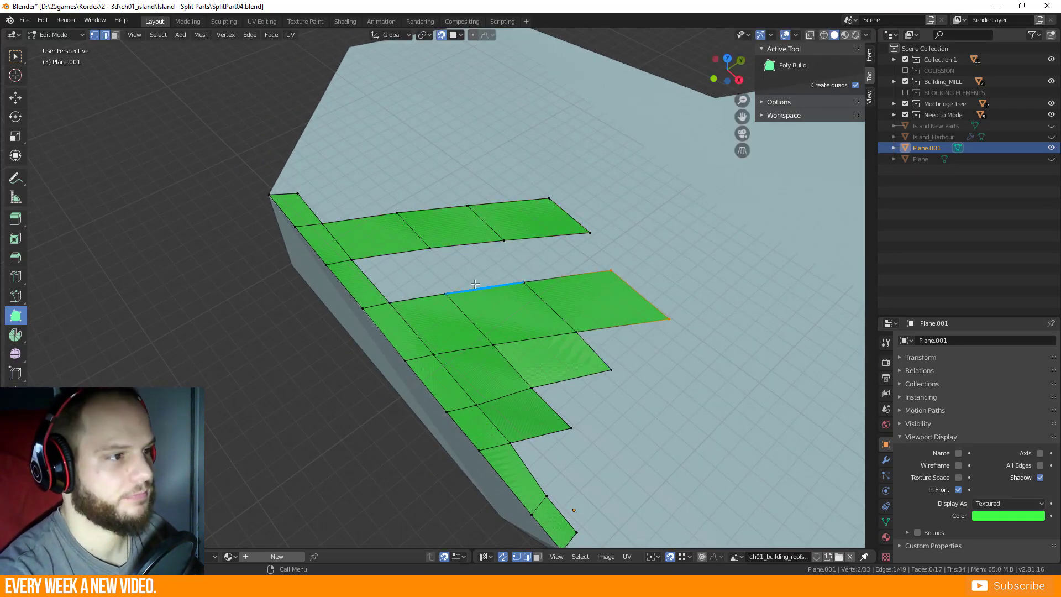
# Continue the border strip from its upper end with quads that follow the corners of the rock's outer edge.
pyautogui.keyDown('shift'); pyautogui.moveTo(331, 266); pyautogui.dragTo(343, 326, button='middle'); pyautogui.keyUp('shift')
pyautogui.scroll(2, 241, 318)
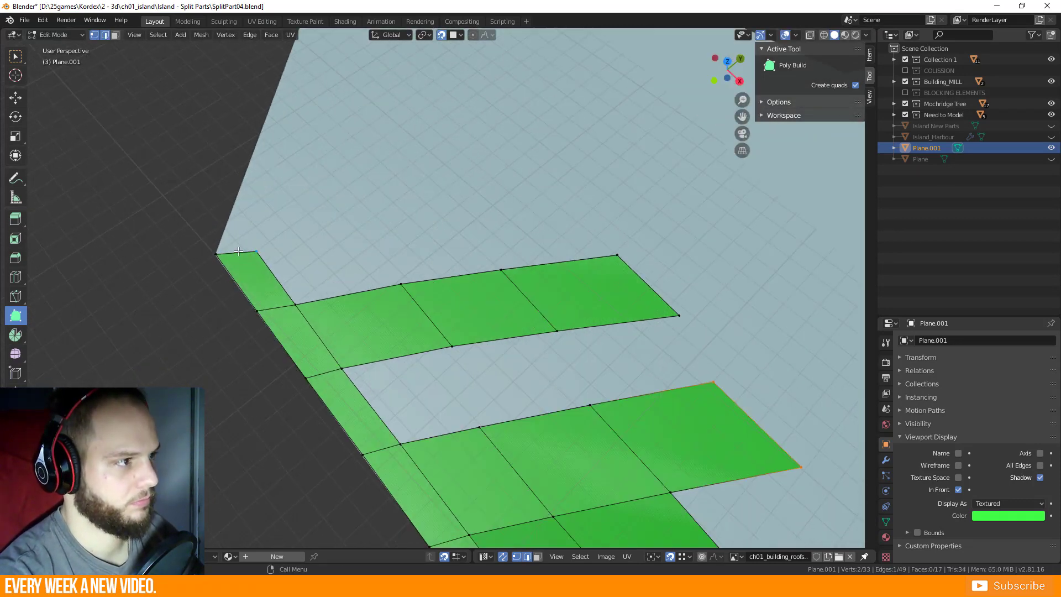
pyautogui.moveTo(242, 318); pyautogui.dragTo(355, 35)
pyautogui.keyDown('shift'); pyautogui.moveTo(355, 36); pyautogui.dragTo(241, 107, button='middle'); pyautogui.keyUp('shift')
pyautogui.moveTo(251, 129); pyautogui.dragTo(464, 58)
pyautogui.moveTo(462, 88); pyautogui.dragTo(746, 279)
pyautogui.keyDown('shift'); pyautogui.moveTo(497, 469); pyautogui.dragTo(384, 408, button='middle'); pyautogui.keyUp('shift')
pyautogui.moveTo(625, 197); pyautogui.dragTo(725, 177)
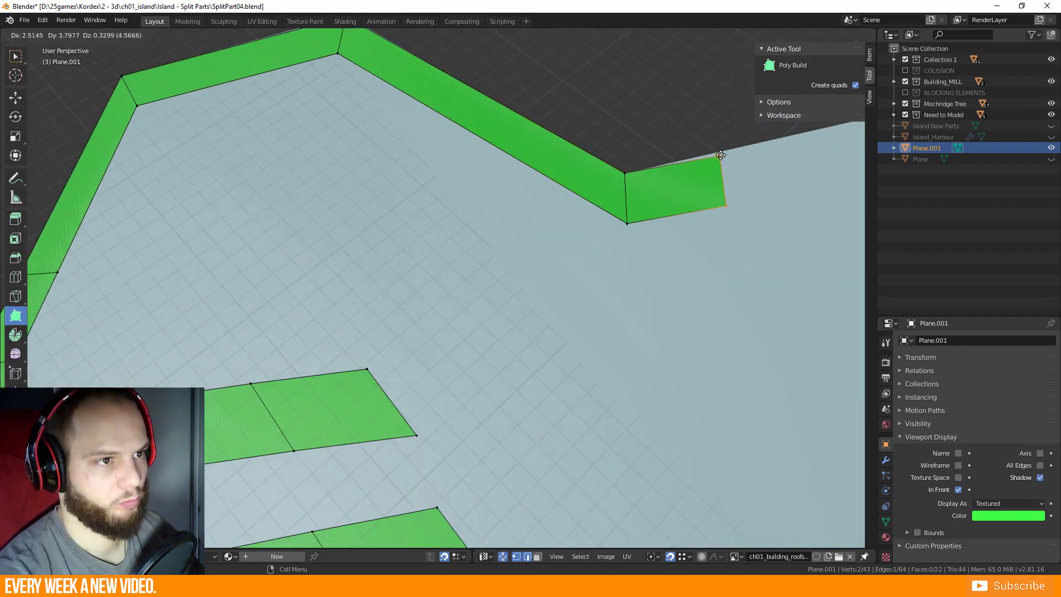
# Extrude a quad inward from the last border segment and continue with two quads toward the open end of the upper row.
pyautogui.moveTo(677, 213); pyautogui.dragTo(679, 354)
pyautogui.moveTo(652, 288); pyautogui.dragTo(502, 387)
pyautogui.keyDown('shift'); pyautogui.moveTo(503, 387); pyautogui.dragTo(462, 287, button='middle'); pyautogui.keyUp('shift')
pyautogui.moveTo(494, 266); pyautogui.dragTo(398, 302)
pyautogui.scroll(-2, 398, 301)
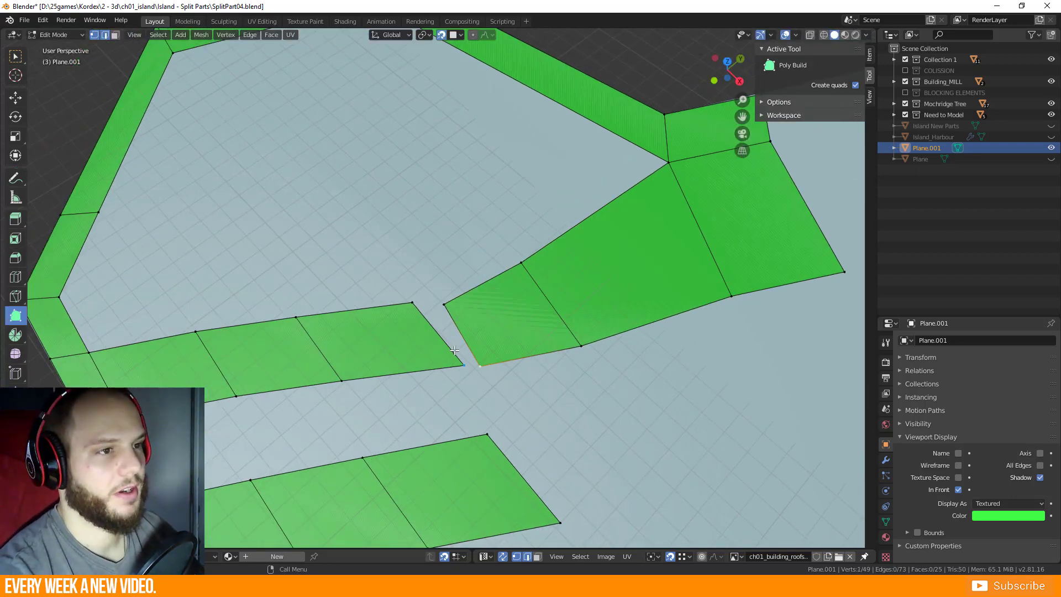
pyautogui.keyDown('shift'); pyautogui.moveTo(398, 301); pyautogui.dragTo(316, 286, button='middle'); pyautogui.keyUp('shift')
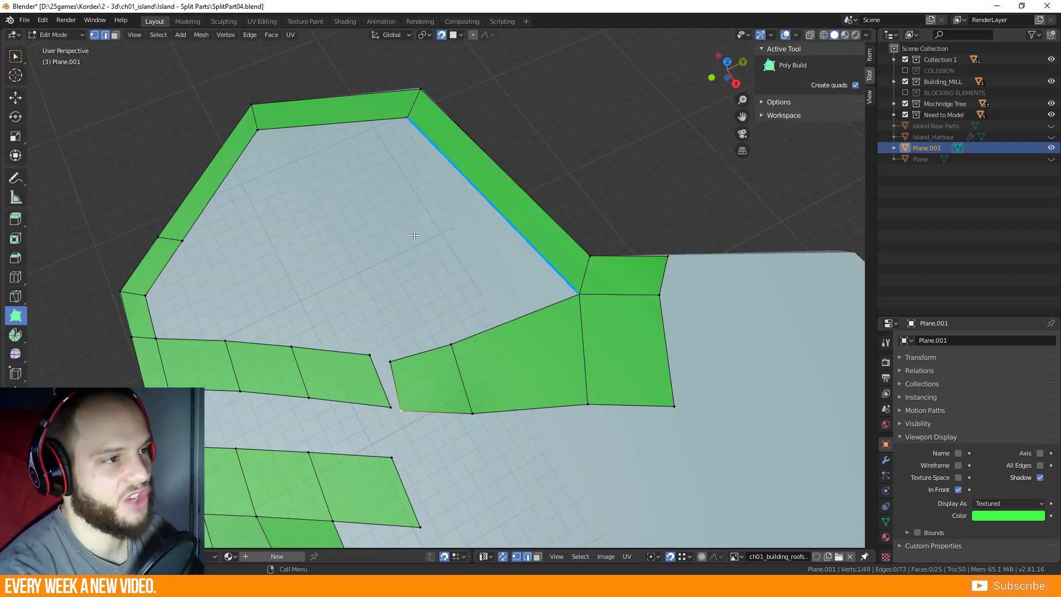
# Add an edge loop across the long border quad before the last corner and reposition its inner and outer vertices.
pyautogui.press('ctrl')
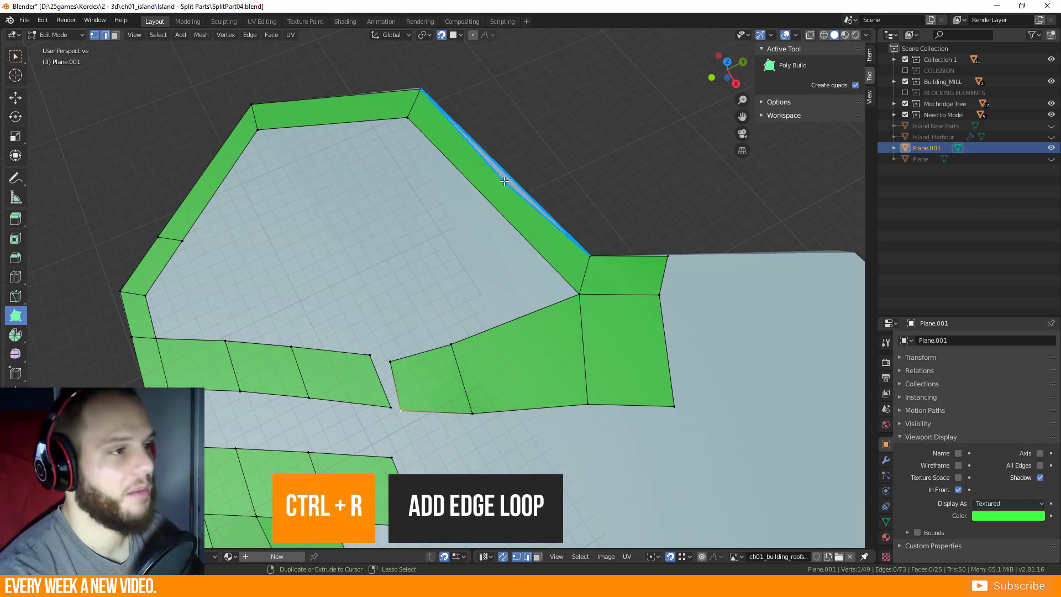
pyautogui.hotkey('ctrl', 'r')
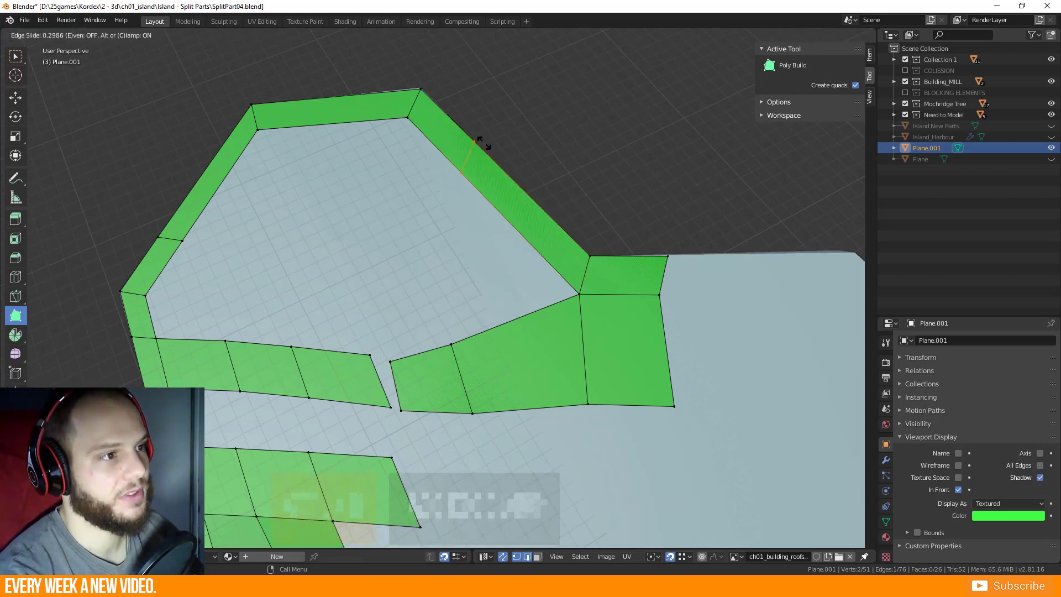
pyautogui.click(507, 195)
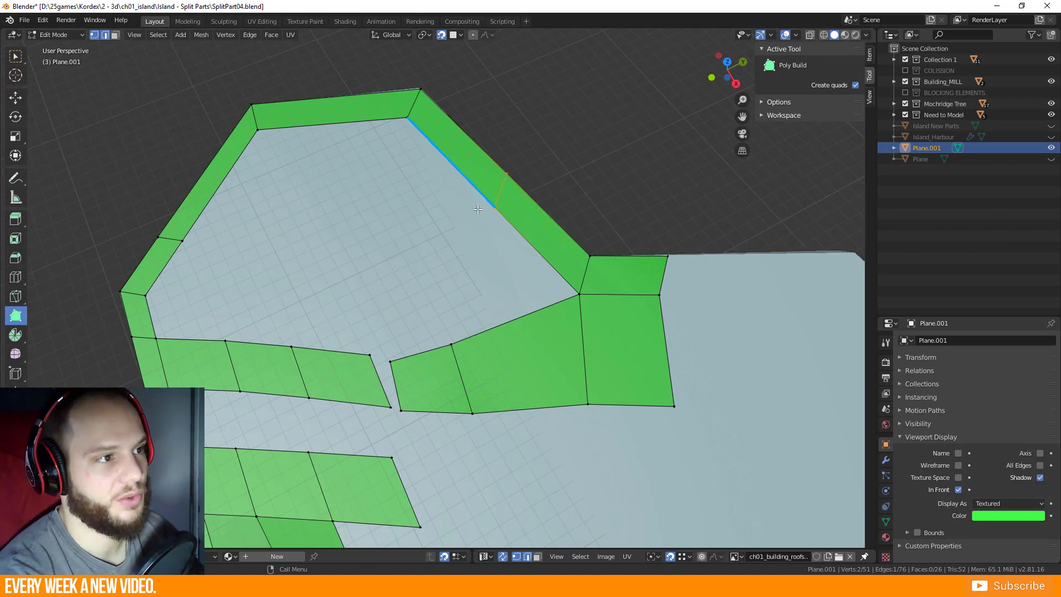
pyautogui.moveTo(495, 204); pyautogui.dragTo(503, 170)
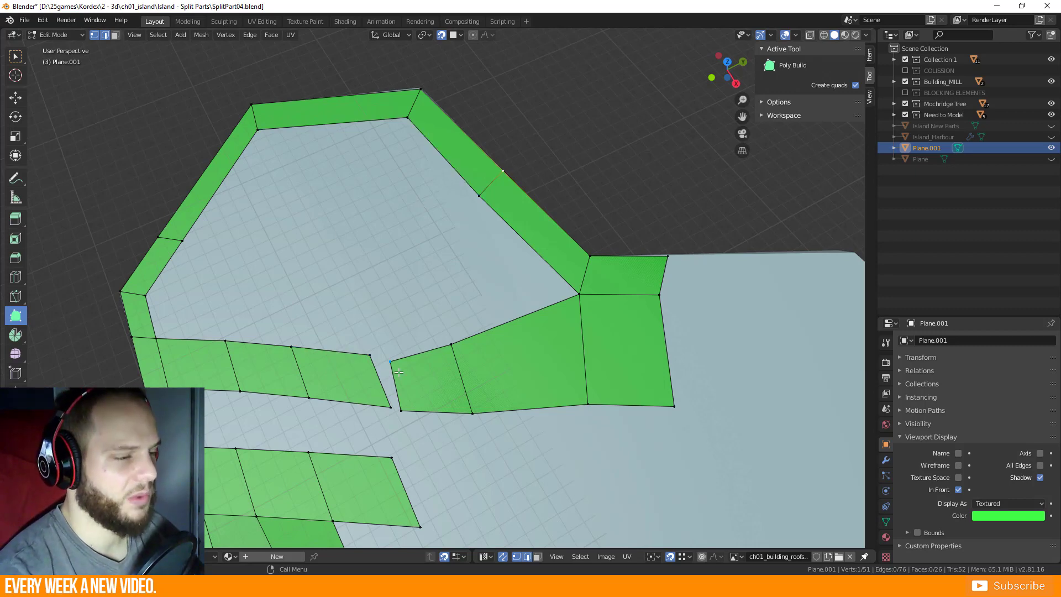
# Try deleting the upper row's free upper corner, undo it, and nudge the vertices at the row's open end.
pyautogui.moveTo(370, 351); pyautogui.dragTo(385, 381, button='middle')
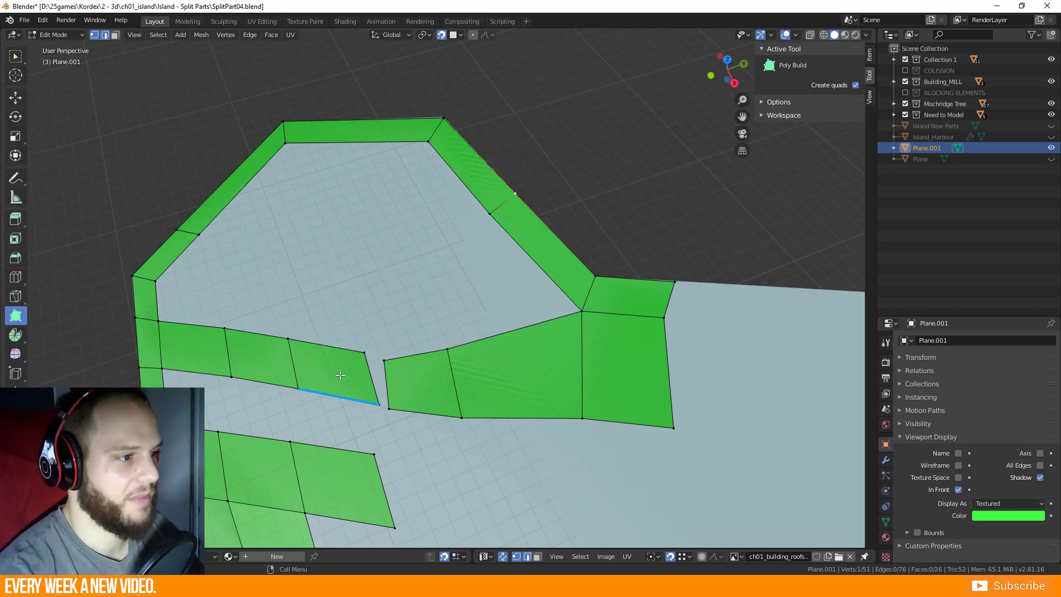
pyautogui.keyDown('shift'); pyautogui.moveTo(331, 377); pyautogui.dragTo(474, 307, button='middle'); pyautogui.keyUp('shift')
pyautogui.moveTo(461, 313); pyautogui.dragTo(442, 307)
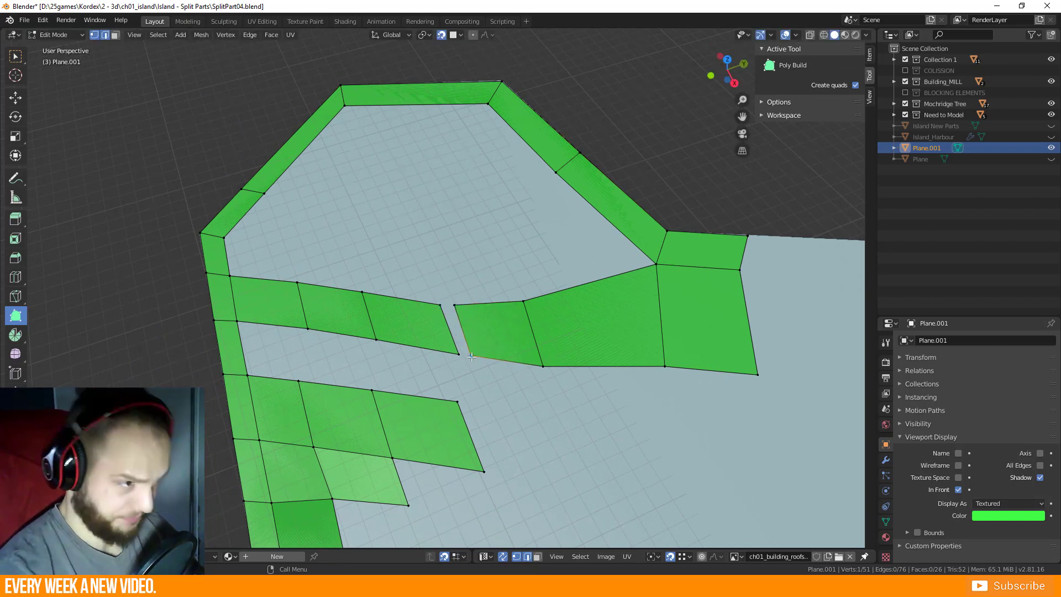
pyautogui.keyDown('shift'); pyautogui.click(441, 305); pyautogui.keyUp('shift')
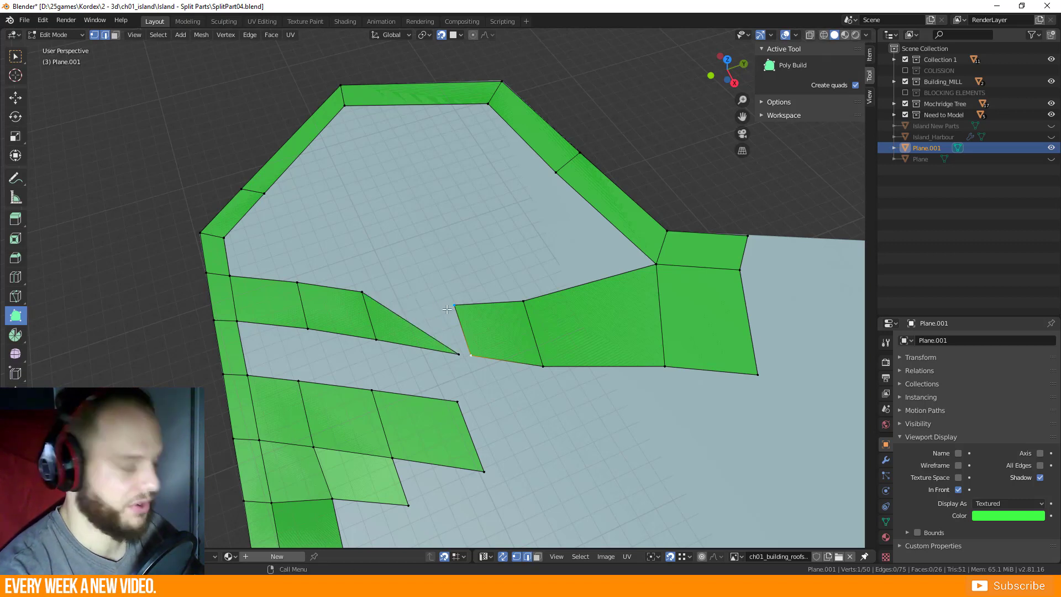
pyautogui.hotkey('ctrl', 'z')
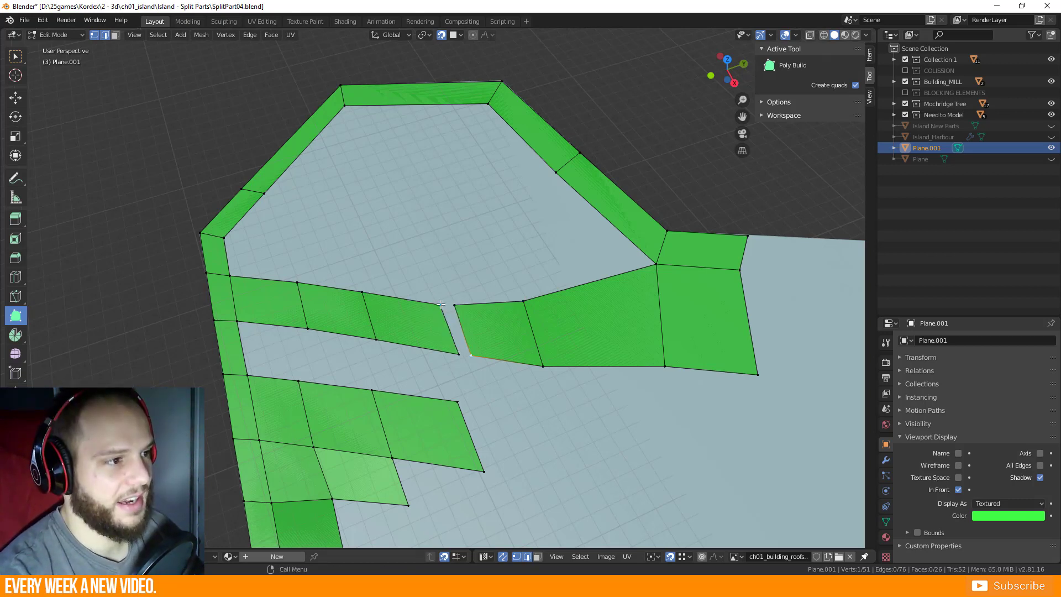
pyautogui.moveTo(440, 304)
pyautogui.mouseDown()
pyautogui.moveTo(457, 301)
pyautogui.moveTo(437, 303)
pyautogui.mouseUp()
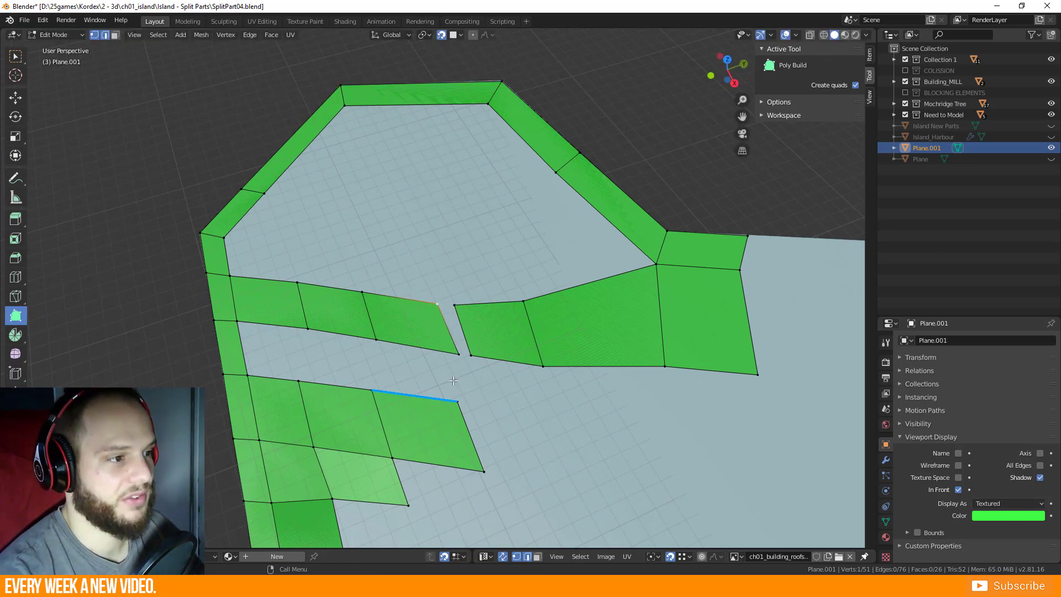
pyautogui.moveTo(458, 353); pyautogui.dragTo(451, 354)
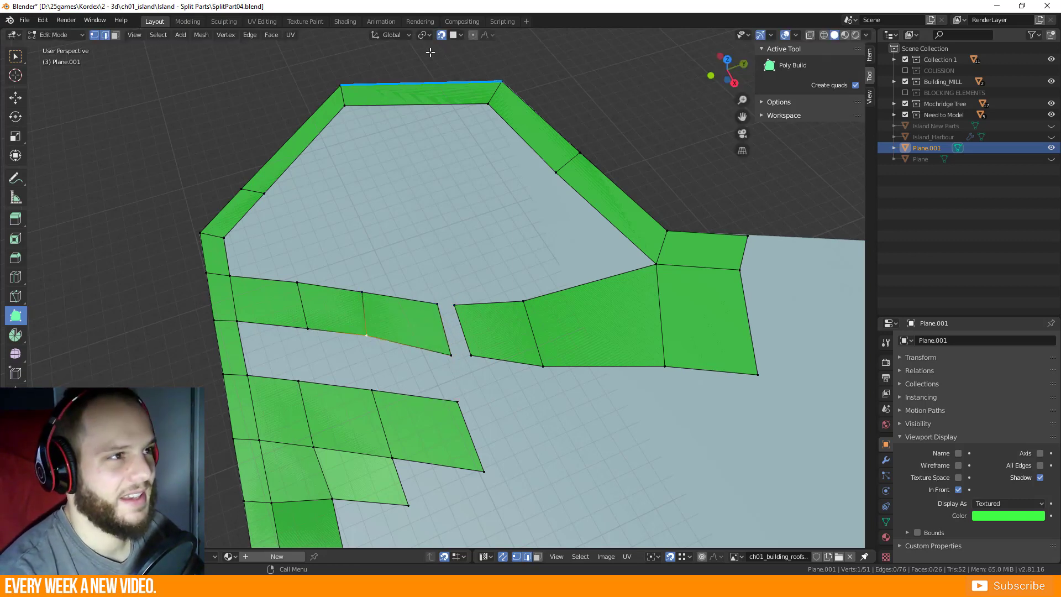
# Set snapping to Vertex, join the row's two end corners to the facing quad's corners, and shift the upper joined vertex slightly.
pyautogui.click(462, 35)
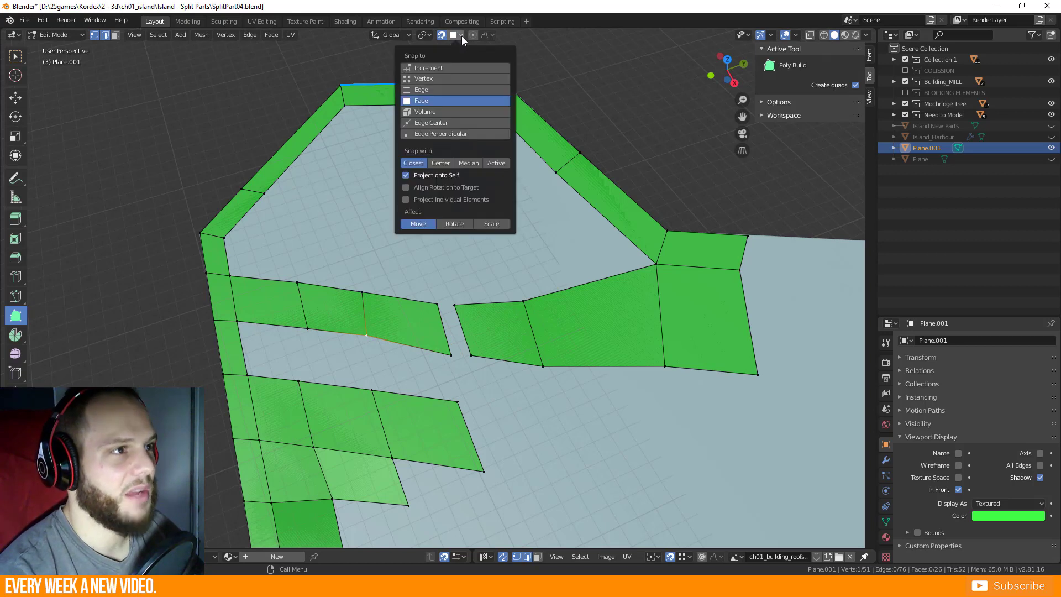
pyautogui.click(432, 78)
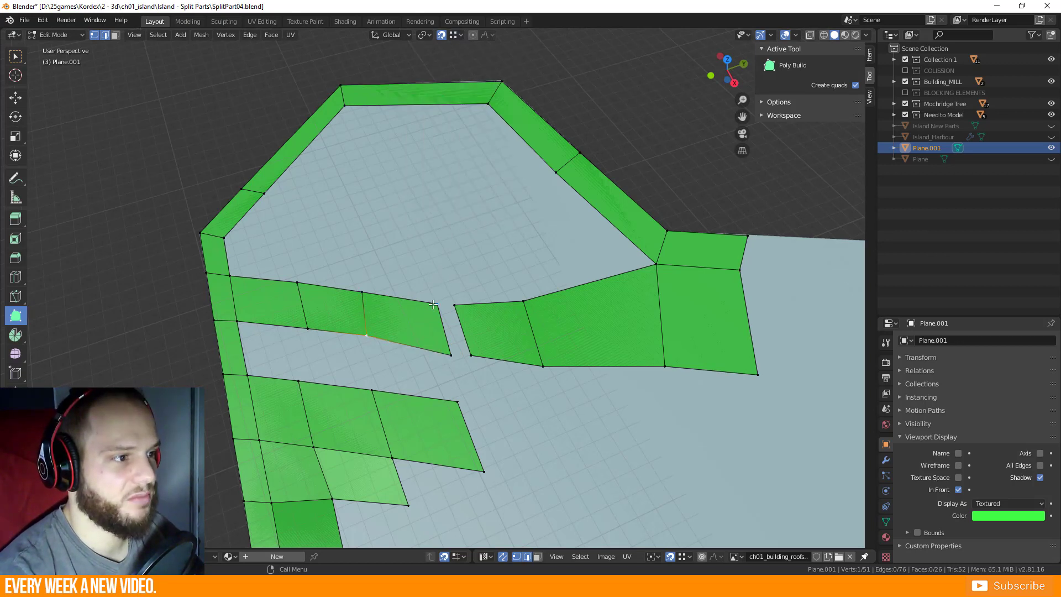
pyautogui.moveTo(435, 303); pyautogui.dragTo(454, 304)
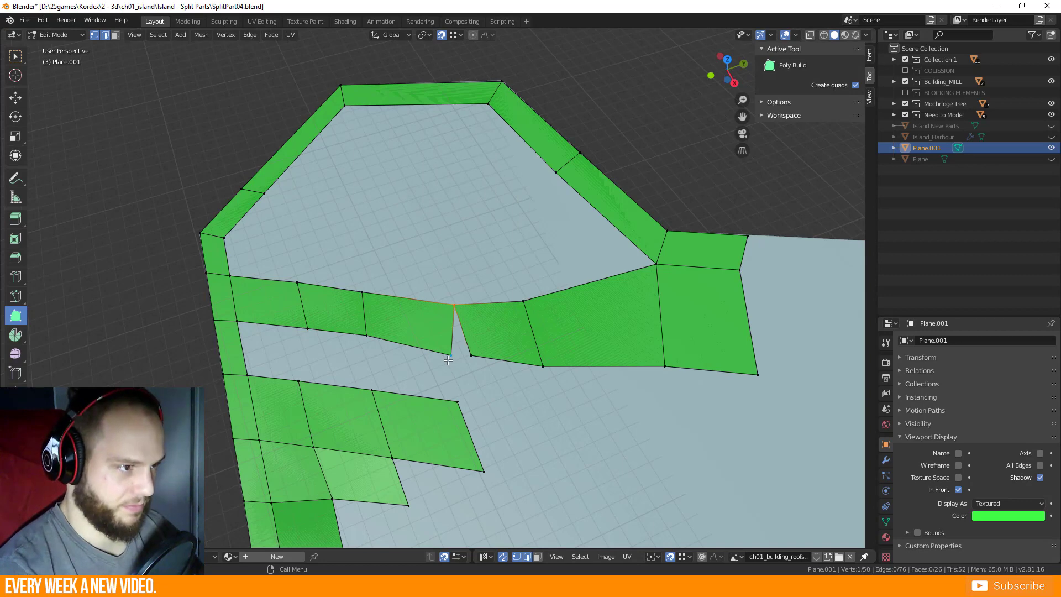
pyautogui.moveTo(450, 356); pyautogui.dragTo(464, 354)
pyautogui.moveTo(464, 354); pyautogui.dragTo(429, 358, button='middle')
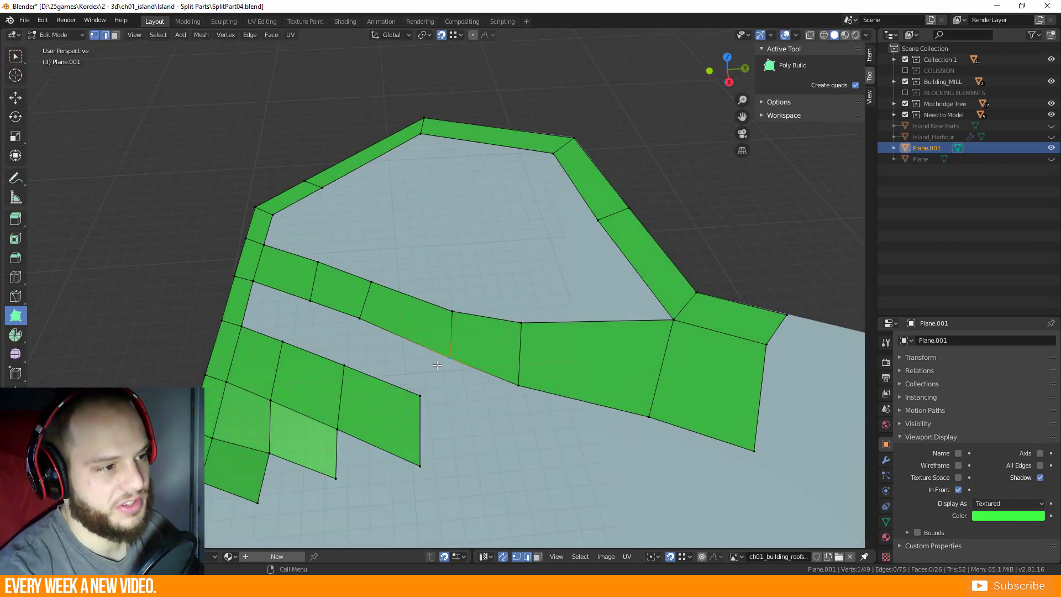
pyautogui.moveTo(437, 298); pyautogui.dragTo(452, 313, button='middle')
pyautogui.moveTo(452, 313)
pyautogui.mouseDown()
pyautogui.moveTo(449, 286)
pyautogui.moveTo(449, 297)
pyautogui.mouseUp()
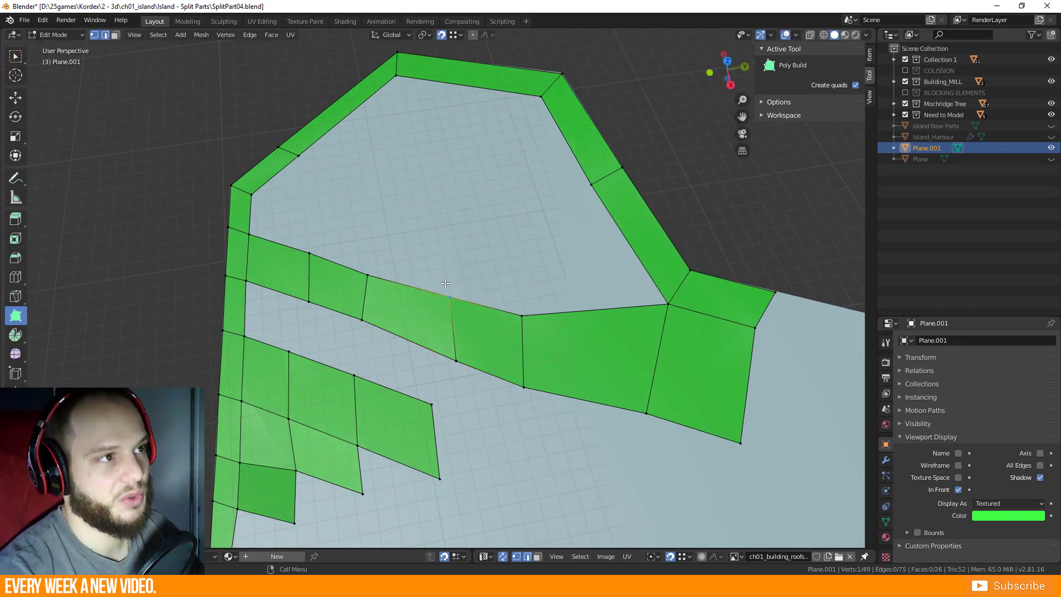
pyautogui.click(458, 34)
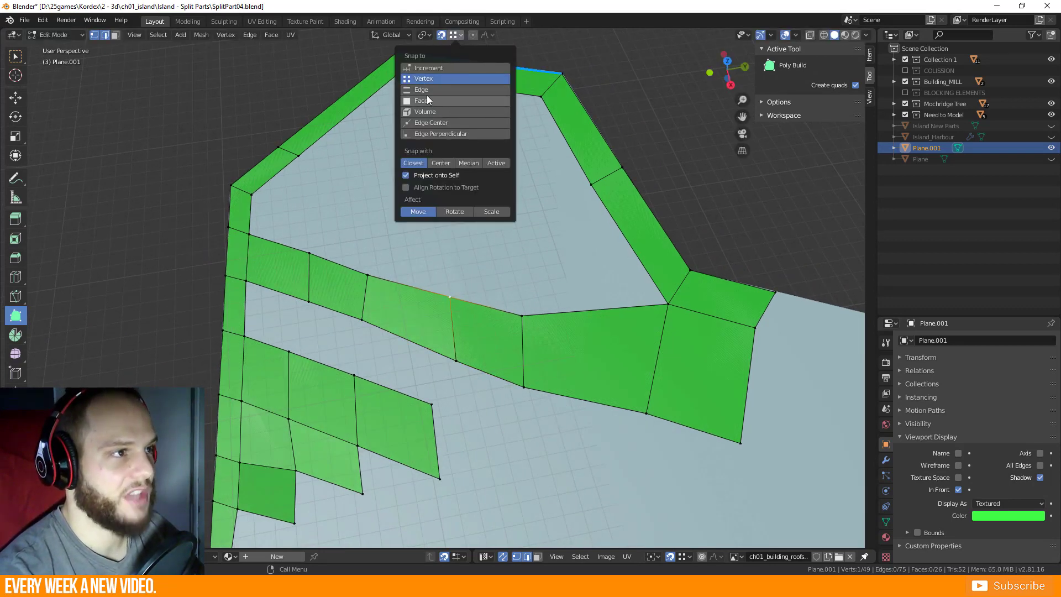
pyautogui.moveTo(392, 379); pyautogui.dragTo(361, 347, button='middle')
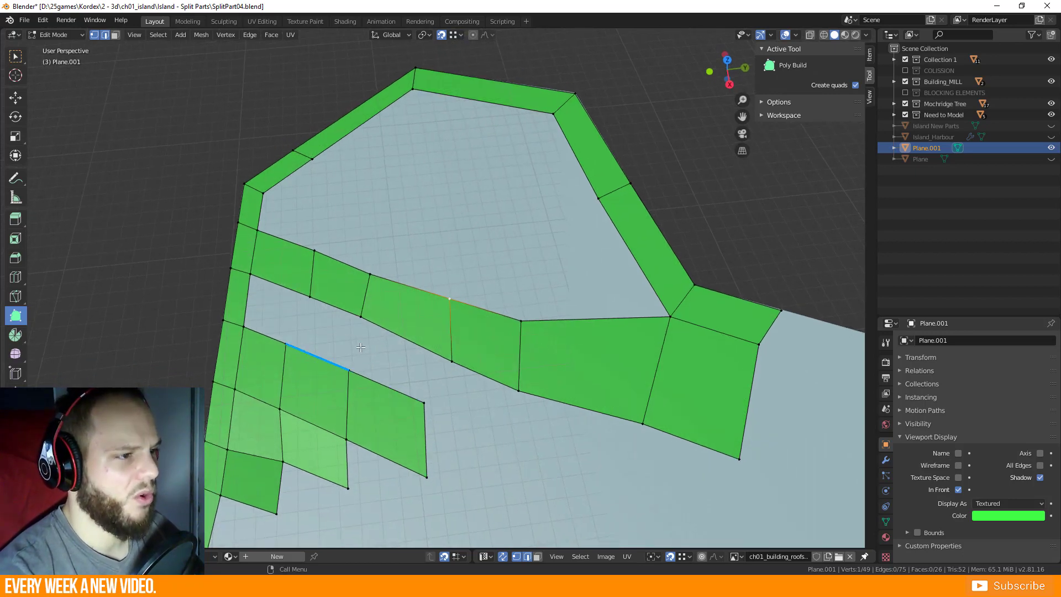
# With the Select Box tool, select the facing edges of the joined row and the last quad below it, and fill a face between them.
pyautogui.click(15, 55)
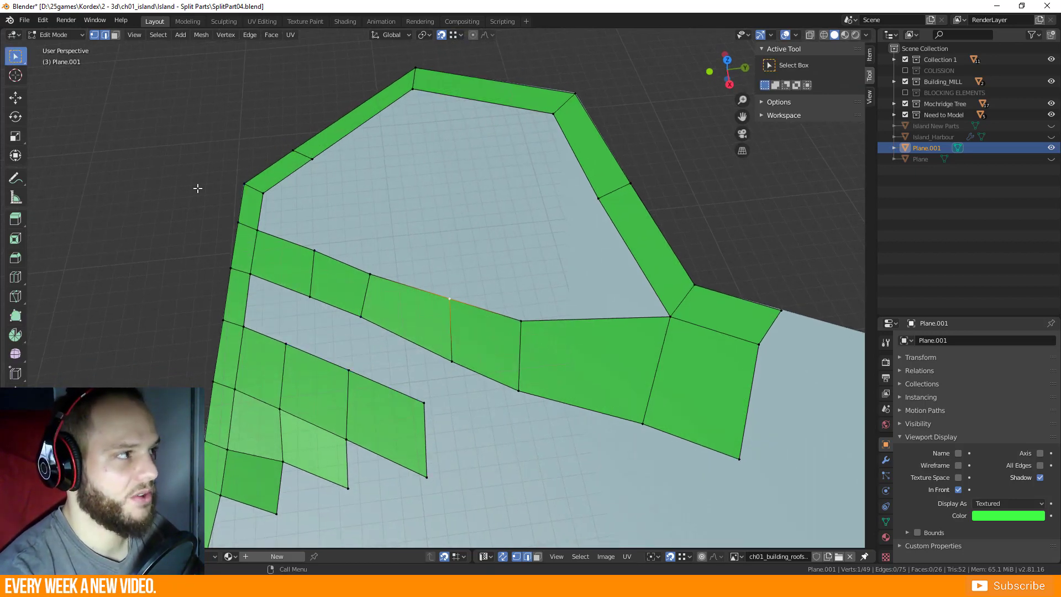
pyautogui.scroll(-2, 364, 322)
pyautogui.moveTo(366, 315); pyautogui.dragTo(368, 300, button='middle')
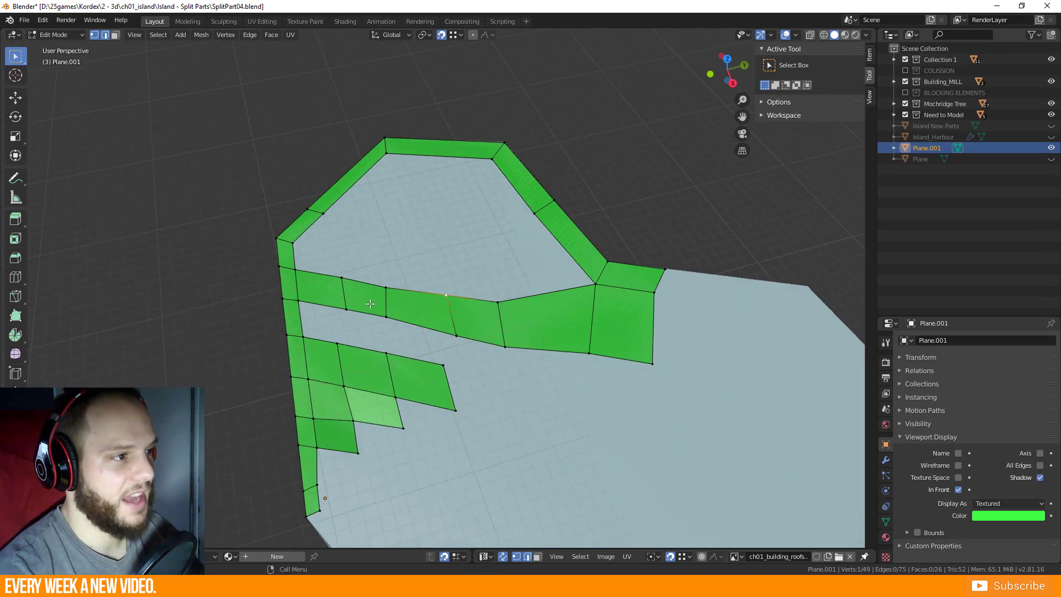
pyautogui.click(387, 350)
pyautogui.keyDown('shift'); pyautogui.click(413, 322); pyautogui.keyUp('shift')
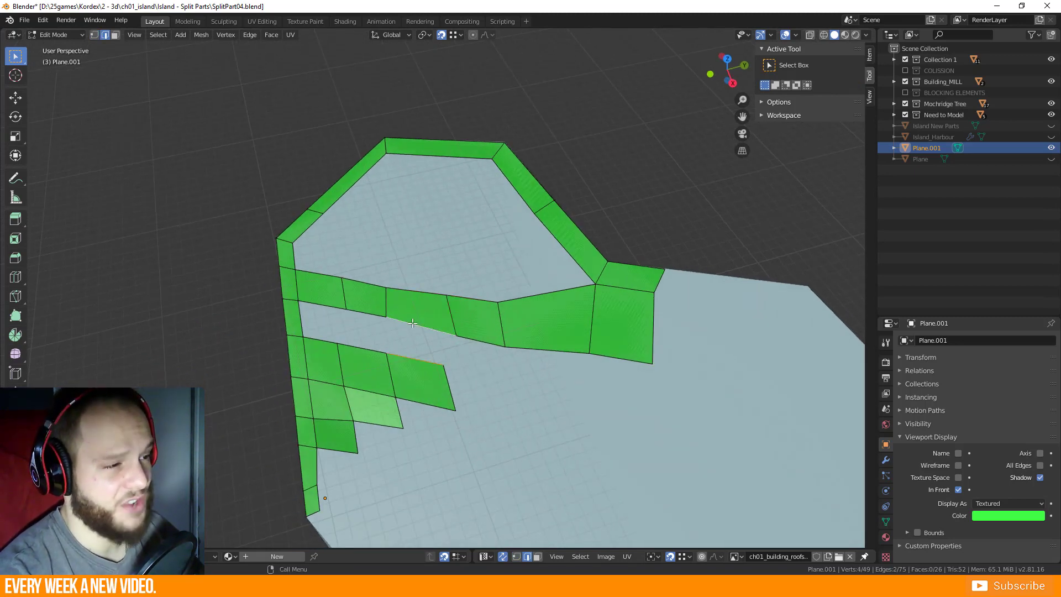
pyautogui.press('f')
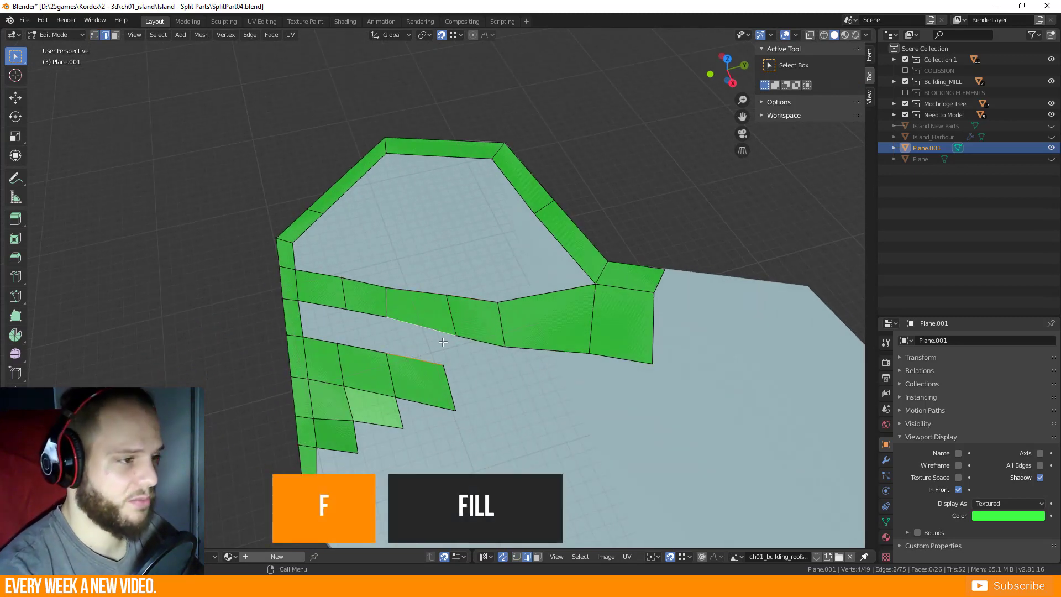
pyautogui.press('f')
pyautogui.moveTo(411, 348); pyautogui.dragTo(409, 355, button='middle')
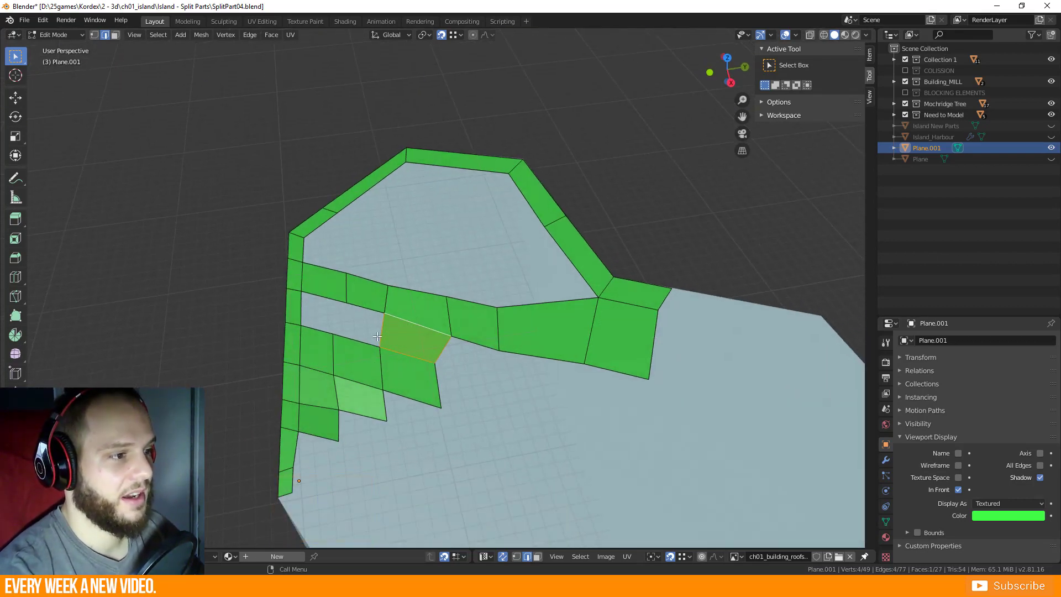
# Fill the remaining gap between the two rows and cut it with the Knife between its opposite middle vertices.
pyautogui.moveTo(395, 345); pyautogui.dragTo(345, 346, button='middle')
pyautogui.press('1')
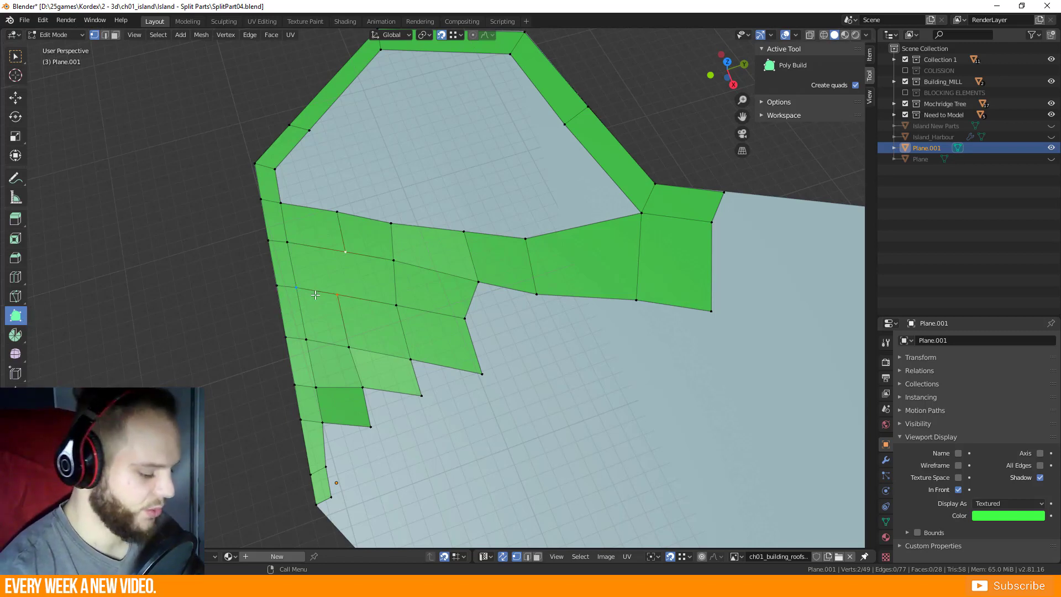
pyautogui.press('k')
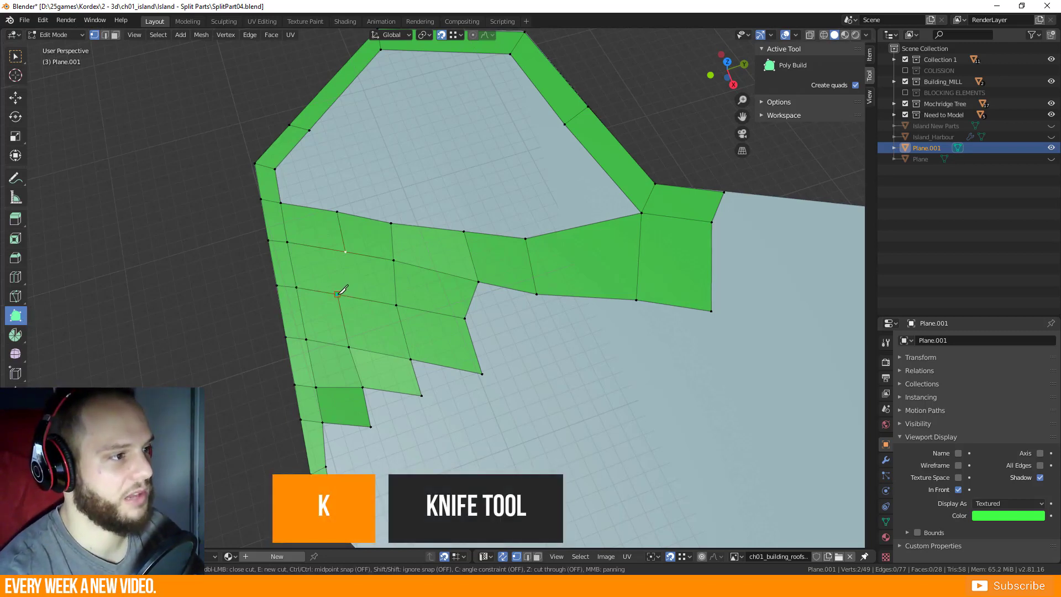
pyautogui.click(345, 252)
pyautogui.press('Return')
pyautogui.moveTo(354, 274); pyautogui.dragTo(389, 285, button='middle')
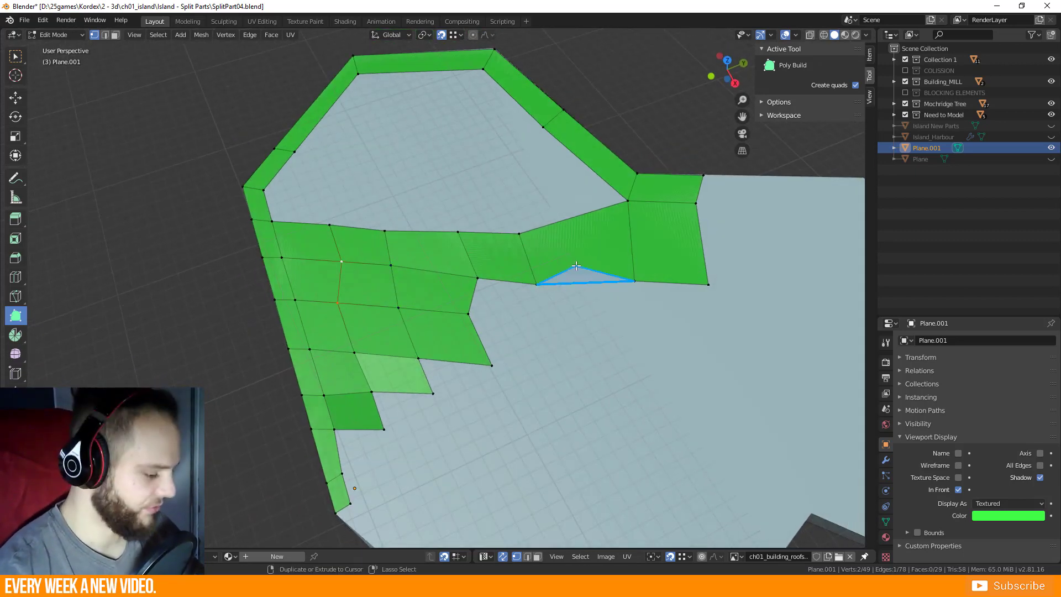
# Add an edge loop across the middle of the wide quad in the connecting row.
pyautogui.hotkey('ctrl', 'r')
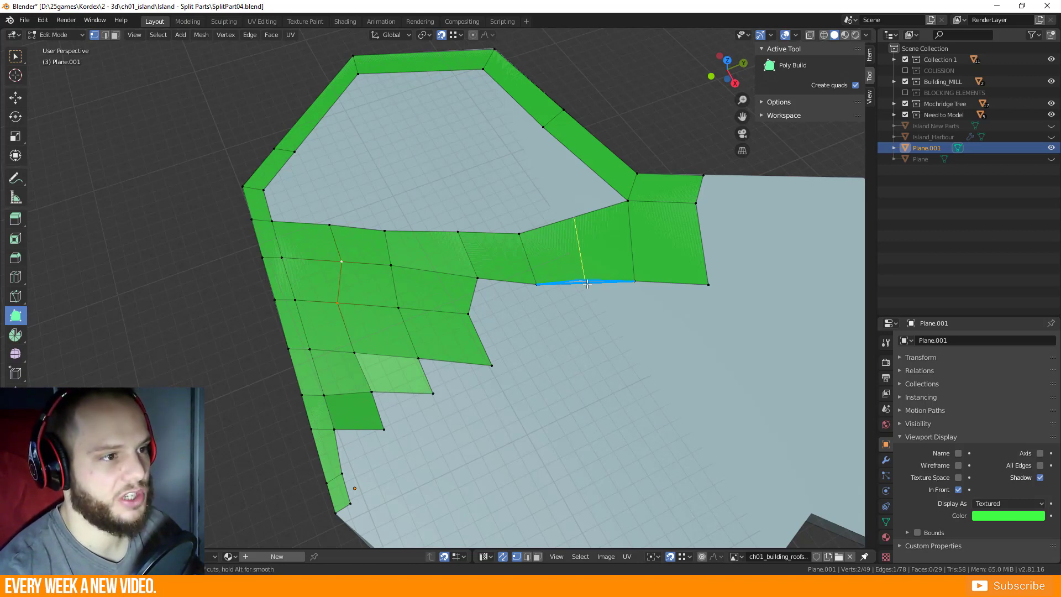
pyautogui.click(608, 283)
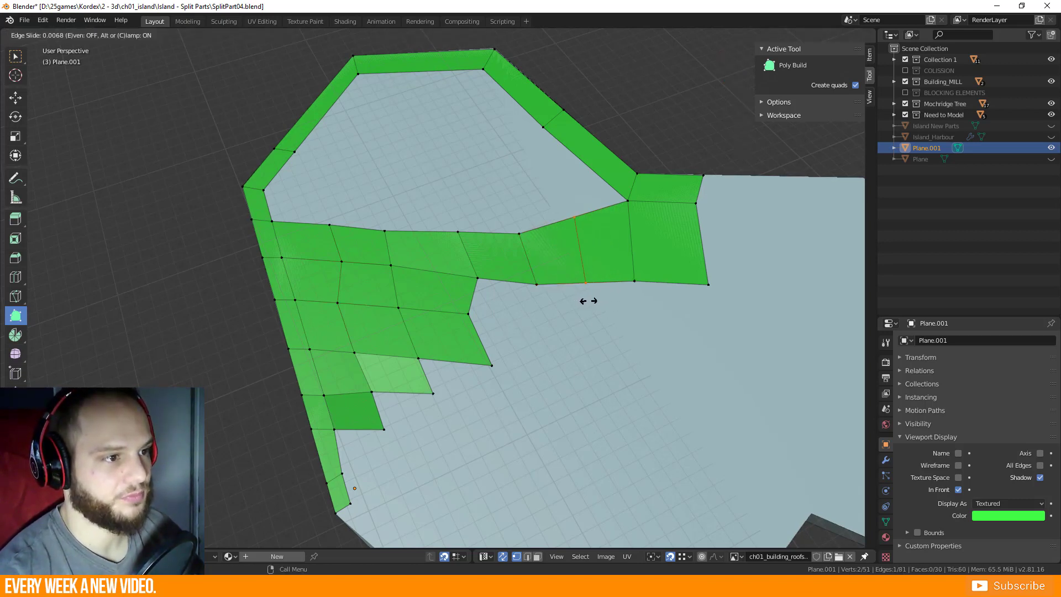
pyautogui.click(584, 300)
# Knife a diagonal edge across the third inward quad of the connecting row, from its lower inner vertex to the opposite upper vertex.
pyautogui.press('k')
pyautogui.click(476, 277)
pyautogui.click(391, 265)
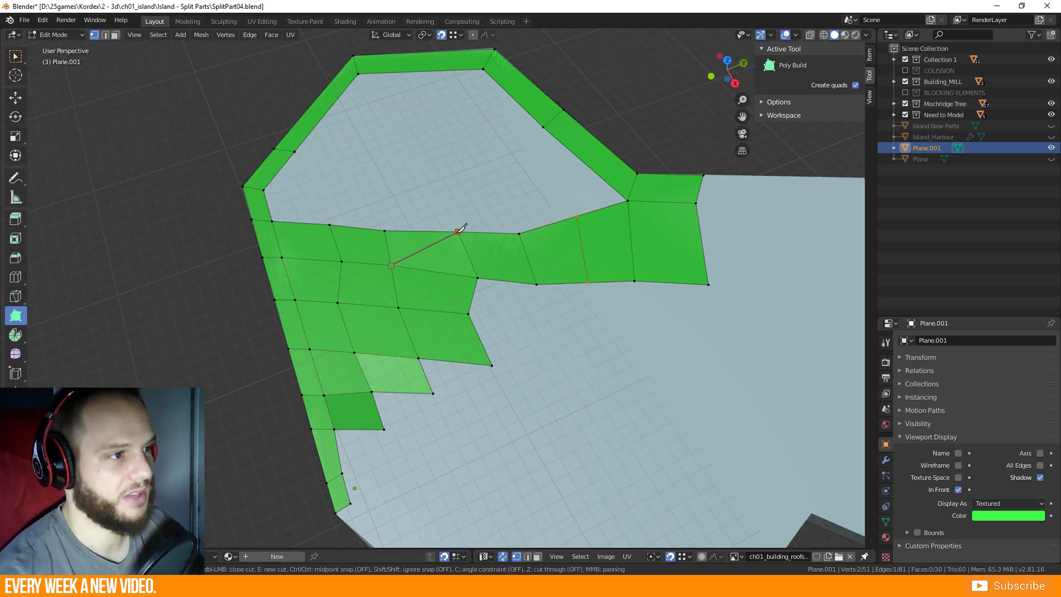
pyautogui.click(457, 231)
pyautogui.press('Return')
pyautogui.moveTo(400, 293); pyautogui.dragTo(476, 235, button='middle')
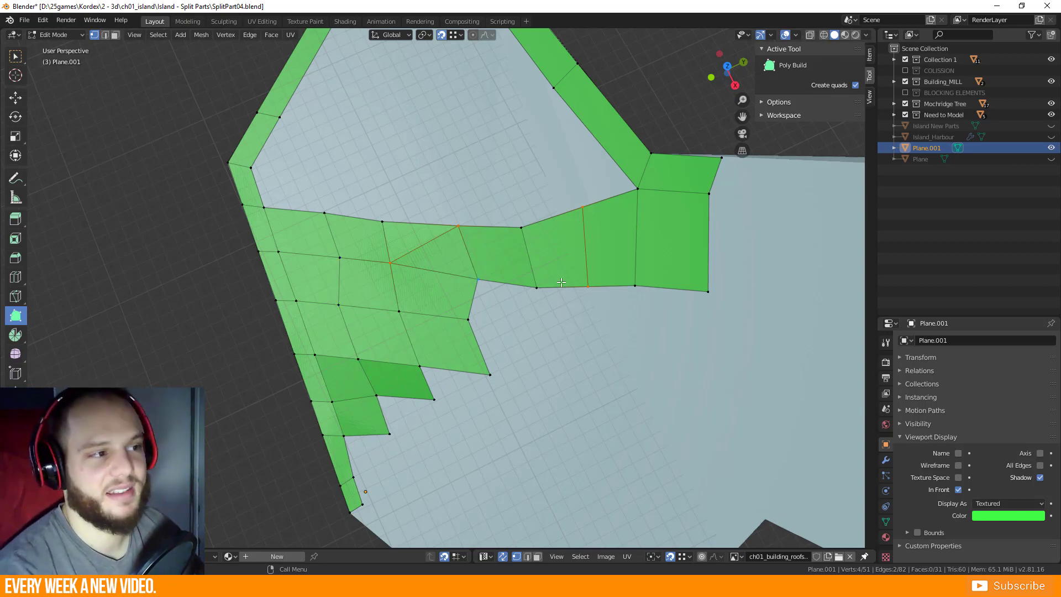
pyautogui.moveTo(646, 234); pyautogui.dragTo(456, 258, button='middle')
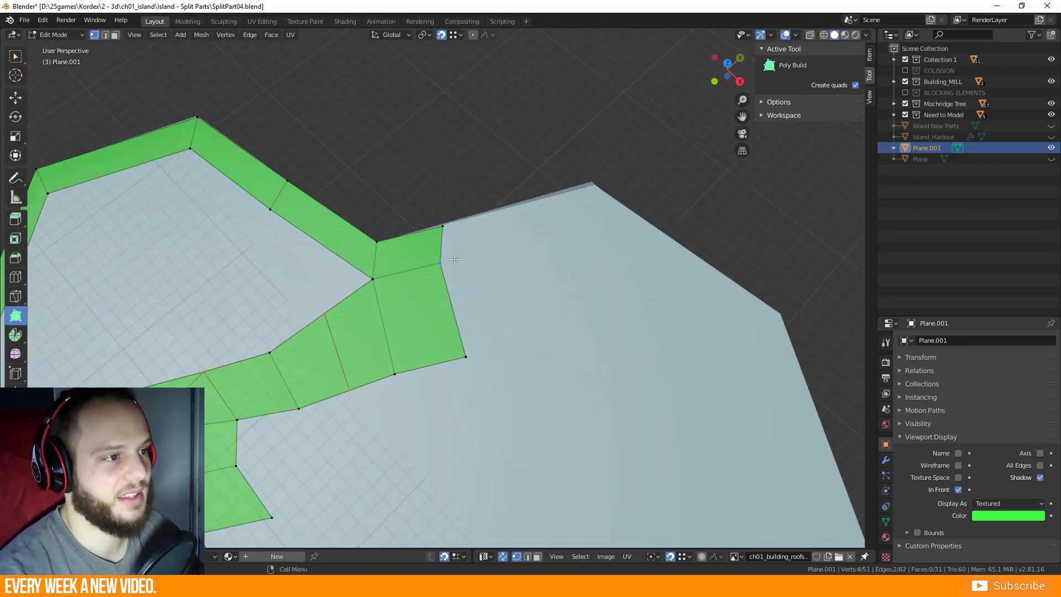
# Extend the strip with Poly Build quads along the rock's remaining far outer edge, and return to Object Mode.
pyautogui.keyDown('ctrl'); pyautogui.moveTo(459, 245); pyautogui.dragTo(741, 331); pyautogui.keyUp('ctrl')
pyautogui.keyDown('ctrl'); pyautogui.click(612, 232); pyautogui.keyUp('ctrl')
pyautogui.scroll(-2, 718, 315)
pyautogui.moveTo(545, 232); pyautogui.dragTo(540, 244)
pyautogui.press('Tab')
pyautogui.scroll(-4, 414, 277)
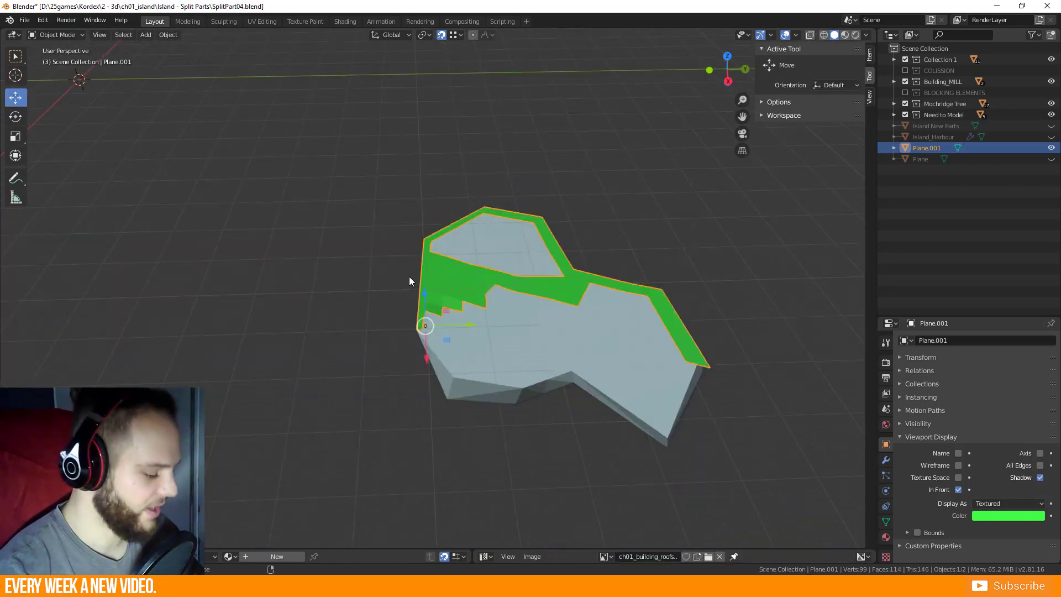
# Unhide all hidden objects, select the Island_Harbour mesh and frame it in the view.
pyautogui.hotkey('alt', 'h')
pyautogui.scroll(-4, 405, 276)
pyautogui.click(62, 287)
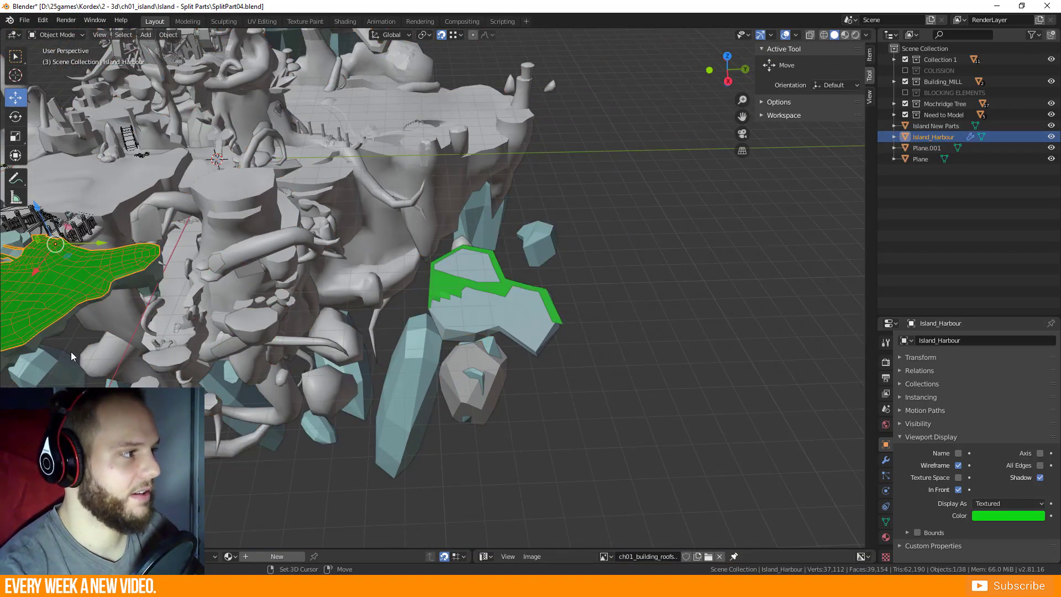
pyautogui.press('KP_Decimal')
# Examine the quad topology of the Island_Harbour mesh from several angles.
pyautogui.moveTo(279, 301); pyautogui.dragTo(366, 298, button='middle')
pyautogui.scroll(3, 366, 298)
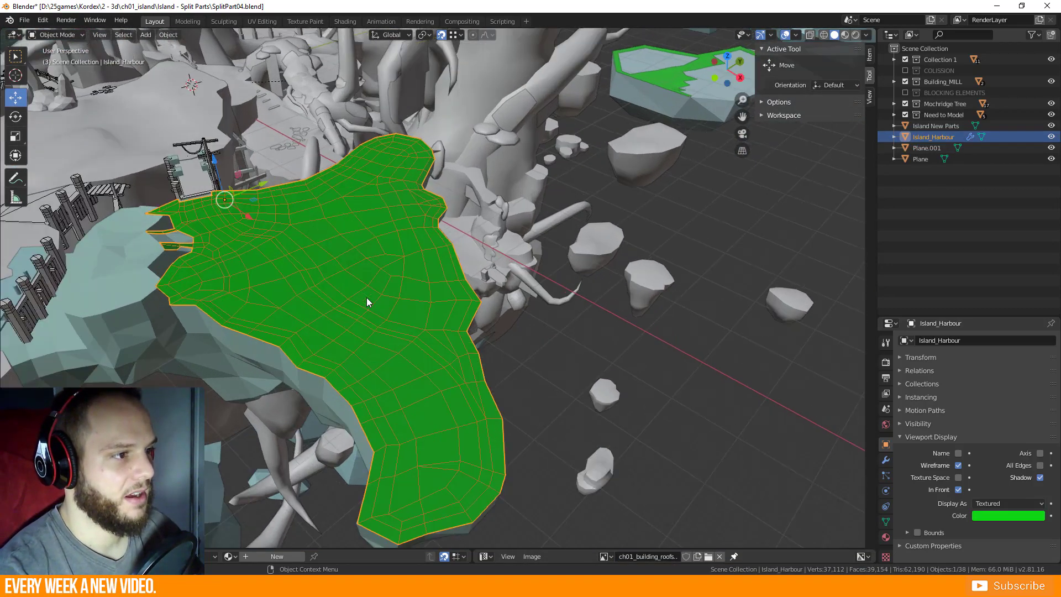
pyautogui.moveTo(432, 298); pyautogui.dragTo(402, 284, button='middle')
pyautogui.scroll(-2, 401, 280)
pyautogui.scroll(3, 546, 287)
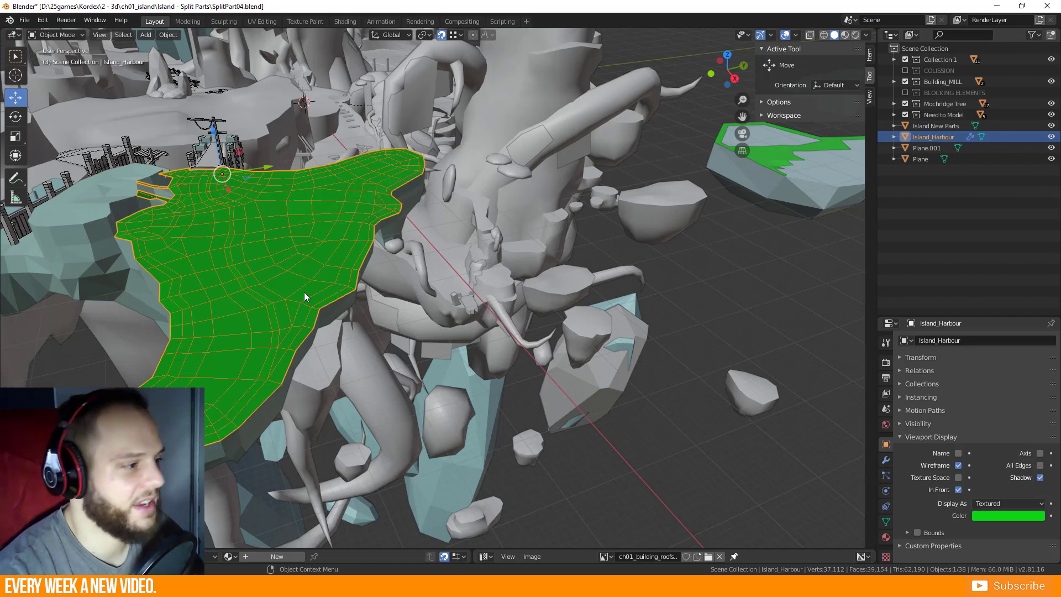
pyautogui.moveTo(326, 285); pyautogui.dragTo(379, 320, button='middle')
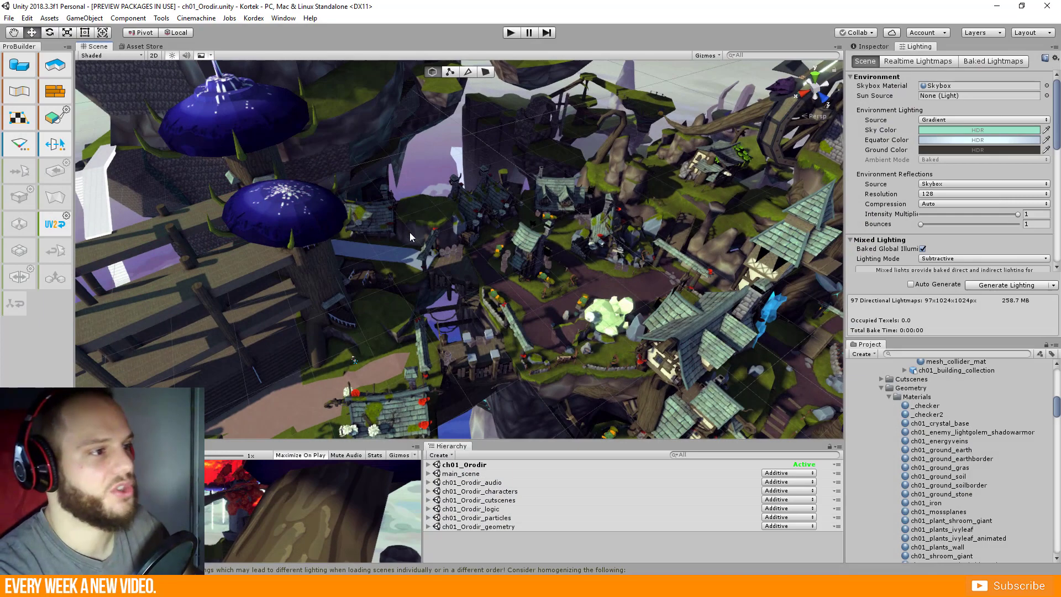
# Switch to Unity and inspect the harbour's Island New Parts ground mesh in the scene, selecting it and clearing the selection.
pyautogui.keyDown('alt'); pyautogui.moveTo(410, 237); pyautogui.dragTo(294, 343); pyautogui.keyUp('alt')
pyautogui.click(293, 344)
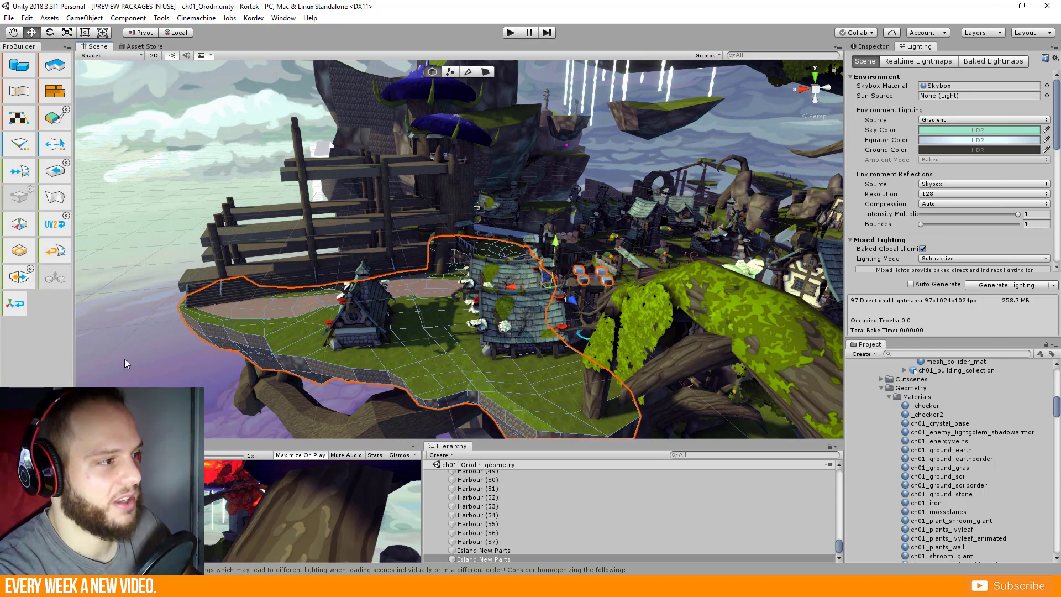
pyautogui.click(144, 378)
pyautogui.moveTo(178, 347); pyautogui.dragTo(177, 274, button='middle')
pyautogui.keyDown('alt'); pyautogui.moveTo(199, 290); pyautogui.dragTo(254, 319); pyautogui.keyUp('alt')
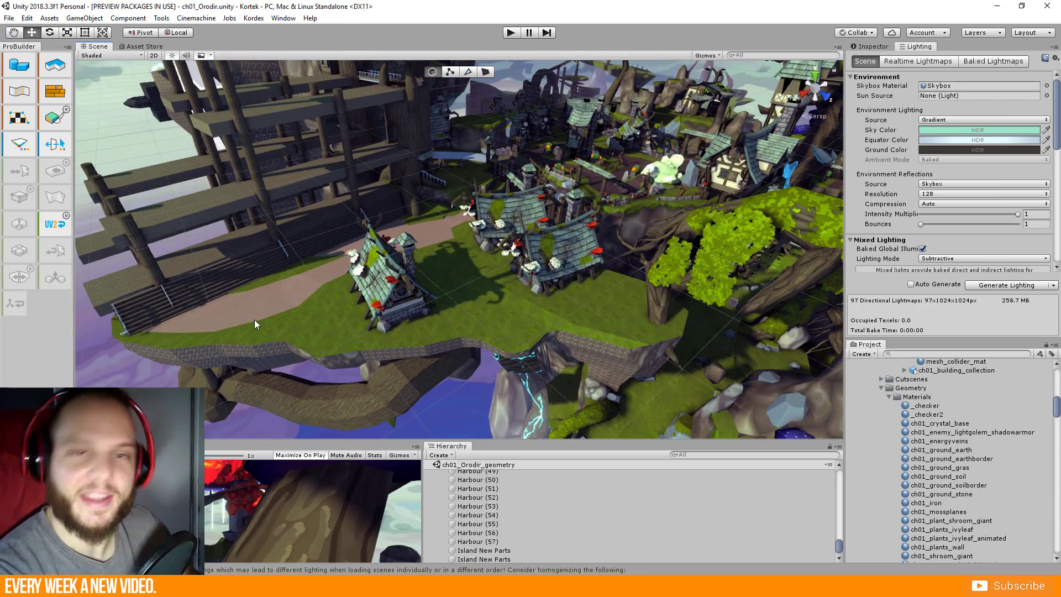